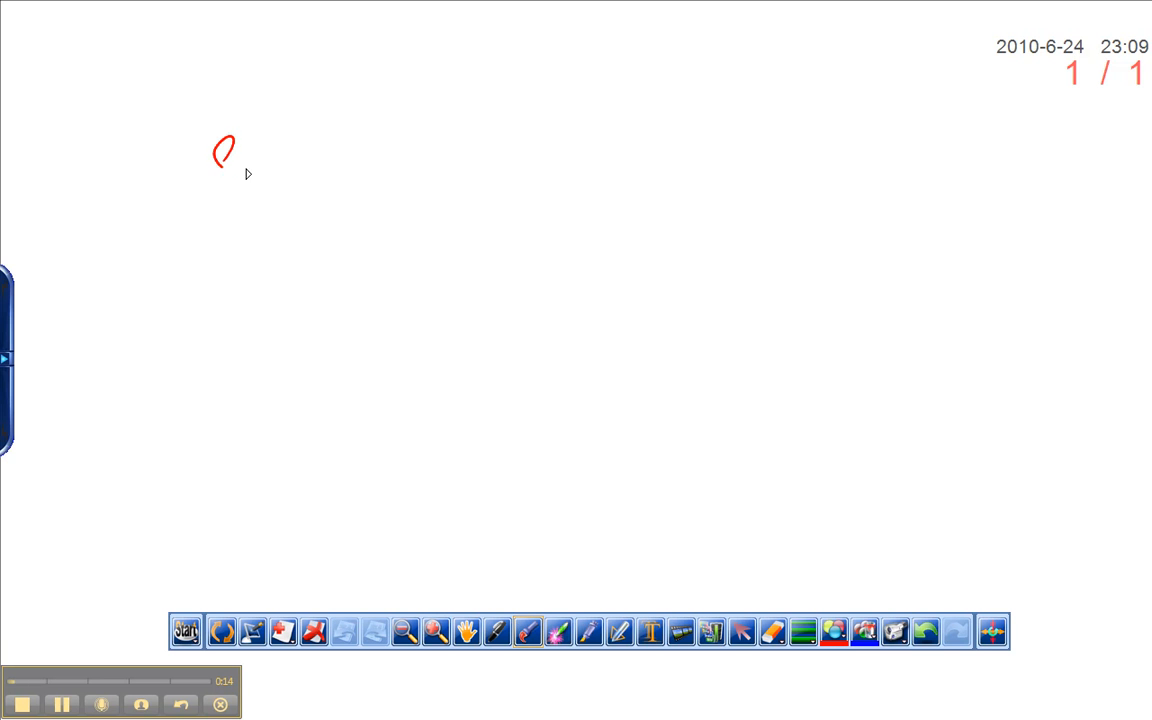
Step: Handwrite "hello there people!" in red across the upper part of the blank page
{"action": "mouse_move", "coordinate": [172, 102]}
{"action": "left_mouse_down"}
{"action": "mouse_move", "coordinate": [175, 167]}
{"action": "mouse_move", "coordinate": [200, 172]}
{"action": "left_mouse_up"}
{"action": "left_click_drag", "start_coordinate": [306, 128], "coordinate": [318, 128]}
{"action": "mouse_move", "coordinate": [430, 112]}
{"action": "left_mouse_down"}
{"action": "mouse_move", "coordinate": [432, 187]}
{"action": "mouse_move", "coordinate": [453, 119]}
{"action": "mouse_move", "coordinate": [480, 180]}
{"action": "left_mouse_up"}
{"action": "mouse_move", "coordinate": [486, 150]}
{"action": "left_mouse_down"}
{"action": "mouse_move", "coordinate": [515, 140]}
{"action": "mouse_move", "coordinate": [575, 178]}
{"action": "left_mouse_up"}
{"action": "mouse_move", "coordinate": [678, 135]}
{"action": "left_mouse_down"}
{"action": "mouse_move", "coordinate": [692, 158]}
{"action": "mouse_move", "coordinate": [724, 168]}
{"action": "mouse_move", "coordinate": [750, 150]}
{"action": "left_mouse_up"}
{"action": "mouse_move", "coordinate": [766, 140]}
{"action": "left_mouse_down"}
{"action": "mouse_move", "coordinate": [798, 148]}
{"action": "mouse_move", "coordinate": [812, 188]}
{"action": "mouse_move", "coordinate": [848, 176]}
{"action": "left_mouse_up"}
{"action": "left_click_drag", "start_coordinate": [884, 101], "coordinate": [871, 170]}
{"action": "left_click", "coordinate": [870, 187]}
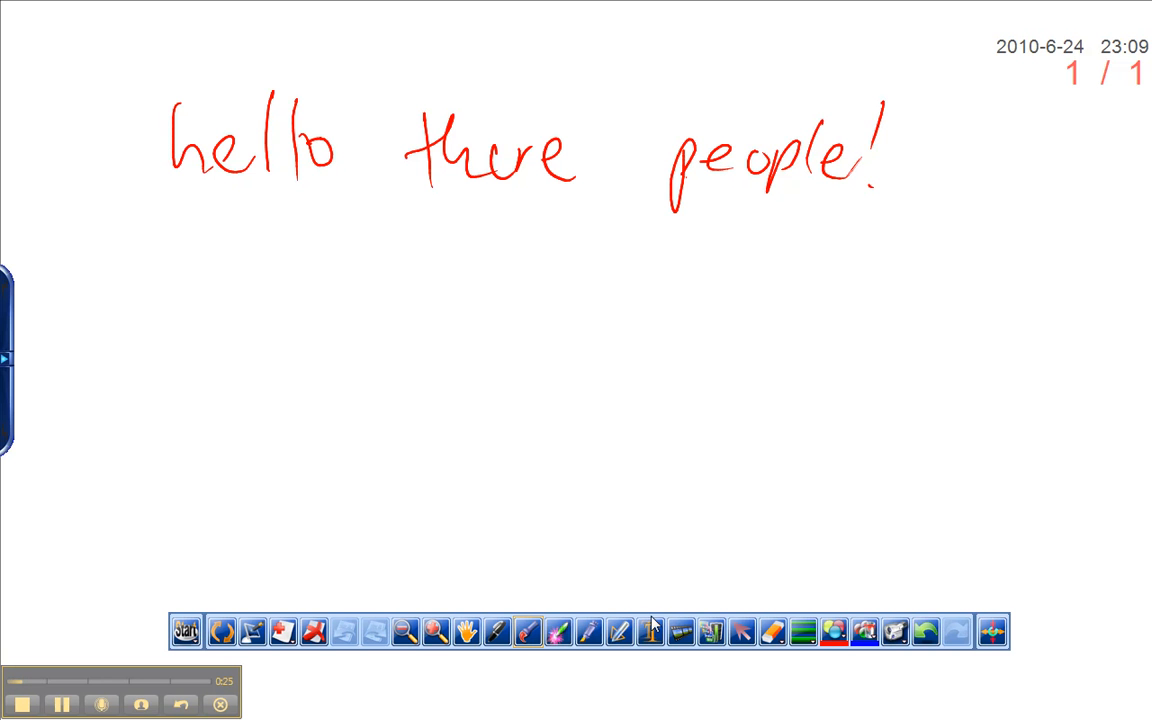
Step: Add a wide text box beneath the handwriting containing "hello there people!" at font size 72
{"action": "left_click", "coordinate": [651, 630]}
{"action": "left_click_drag", "start_coordinate": [182, 206], "coordinate": [911, 305]}
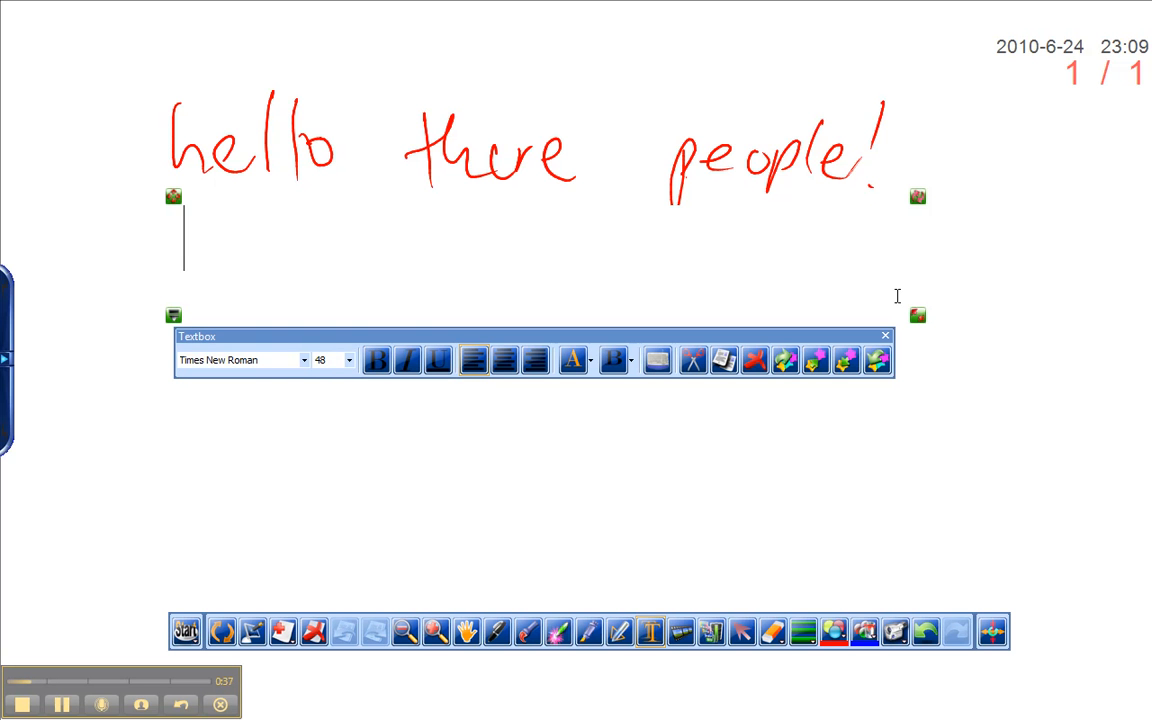
{"action": "left_click", "coordinate": [350, 362]}
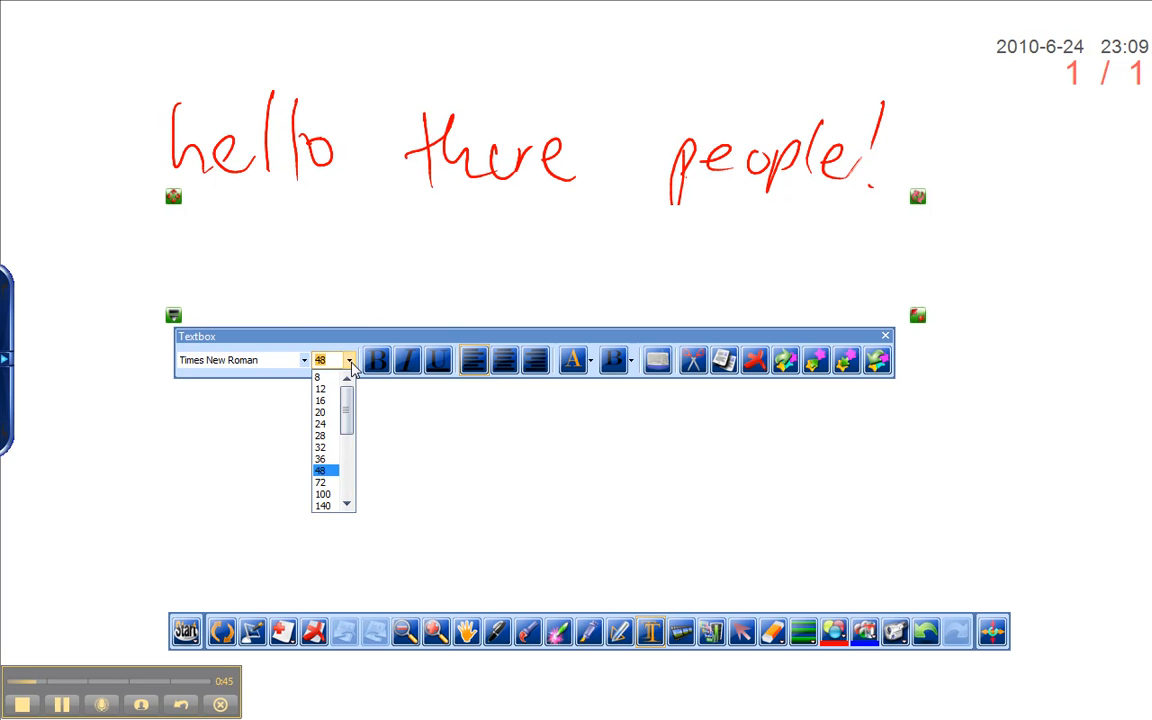
{"action": "left_click", "coordinate": [324, 482]}
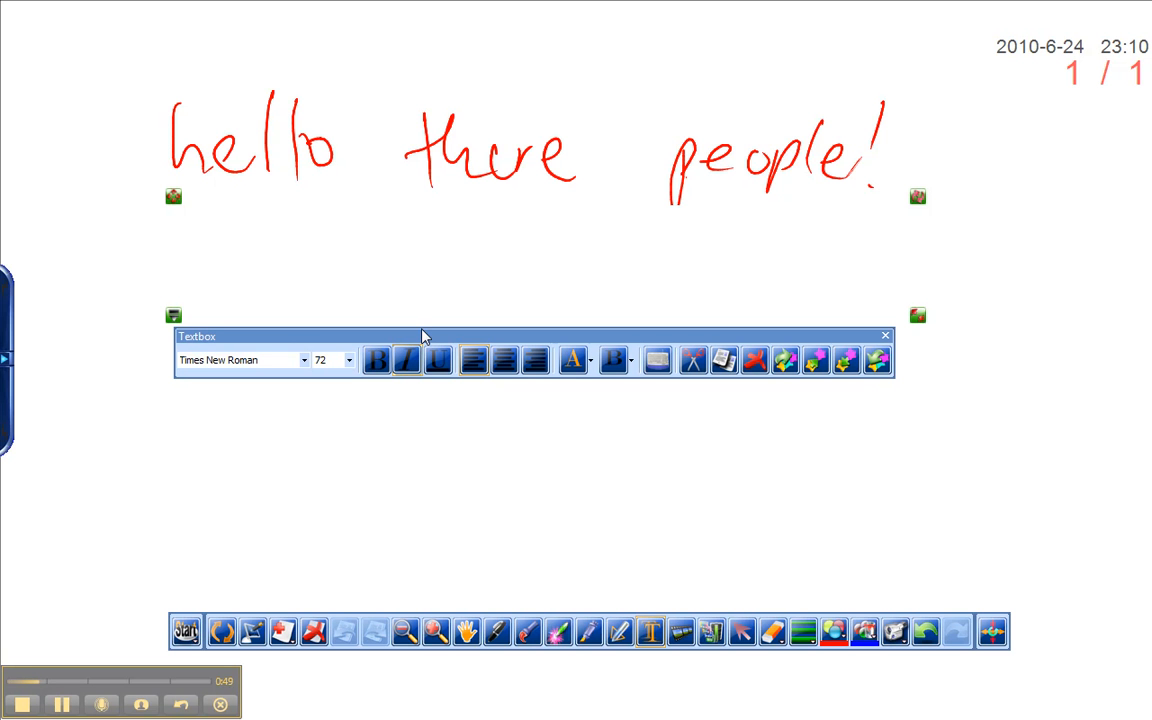
{"action": "type", "text": "hello "}
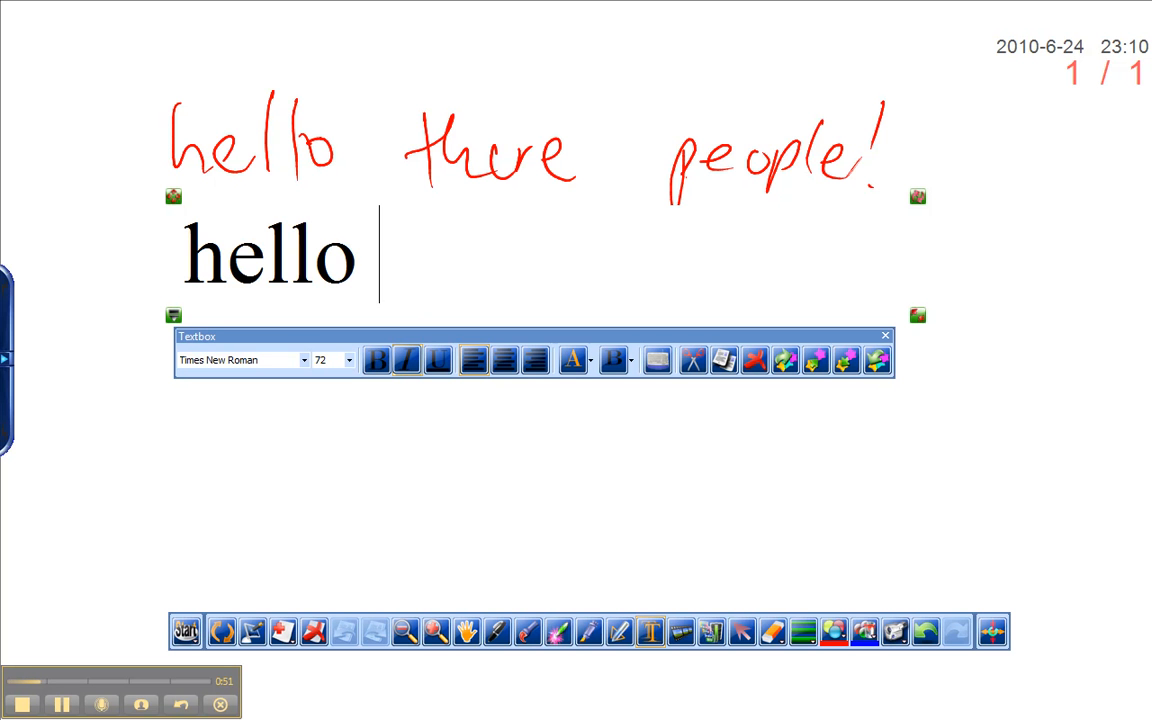
{"action": "type", "text": "there people!"}
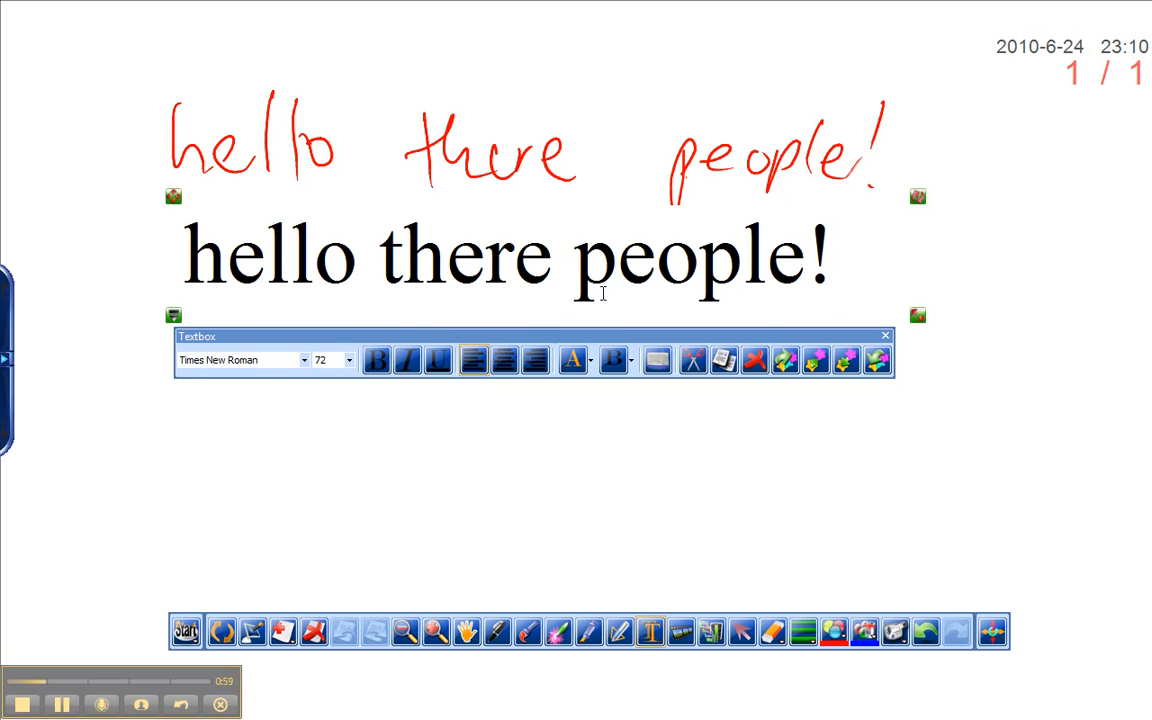
{"action": "left_click", "coordinate": [249, 425]}
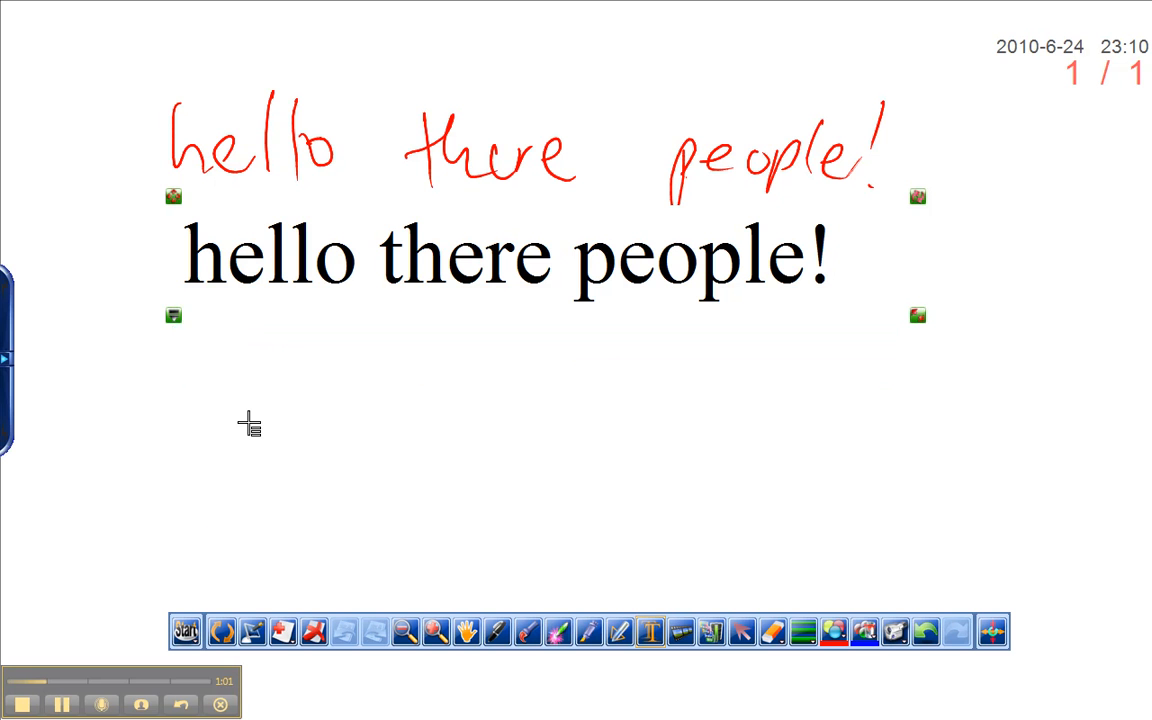
Step: Add a second text box lower on the page, widen it, and enter "Howw's it going///?" on one line
{"action": "left_click", "coordinate": [249, 425]}
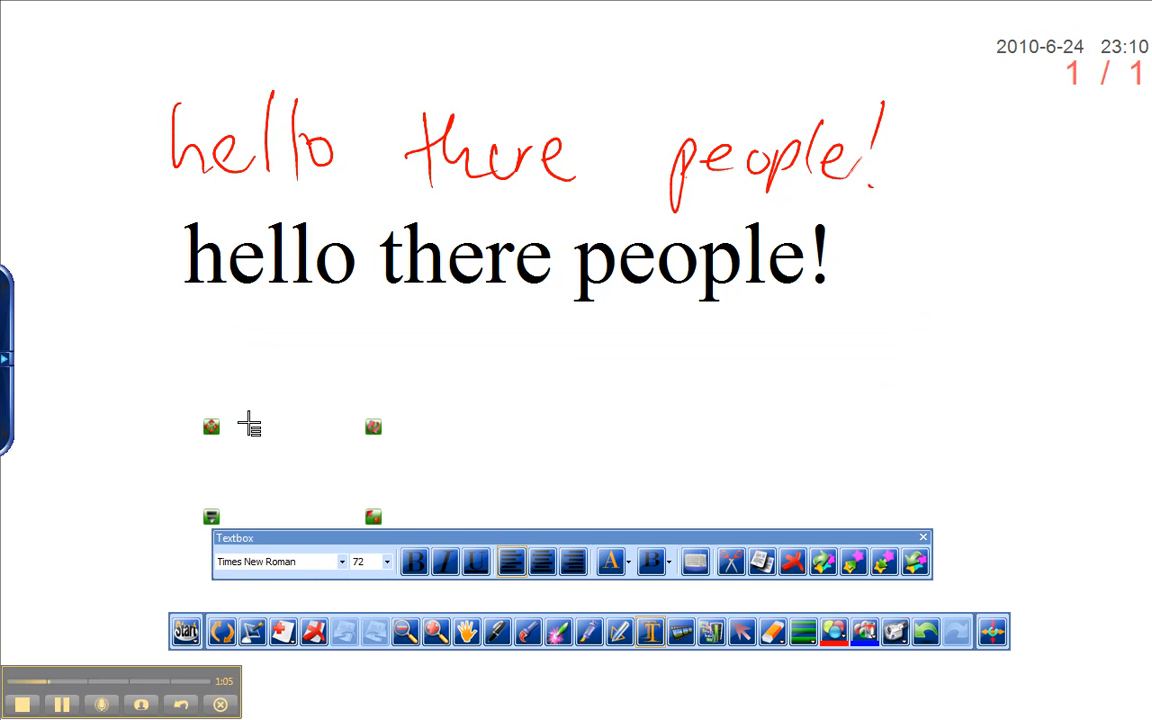
{"action": "type", "text": "Ho"}
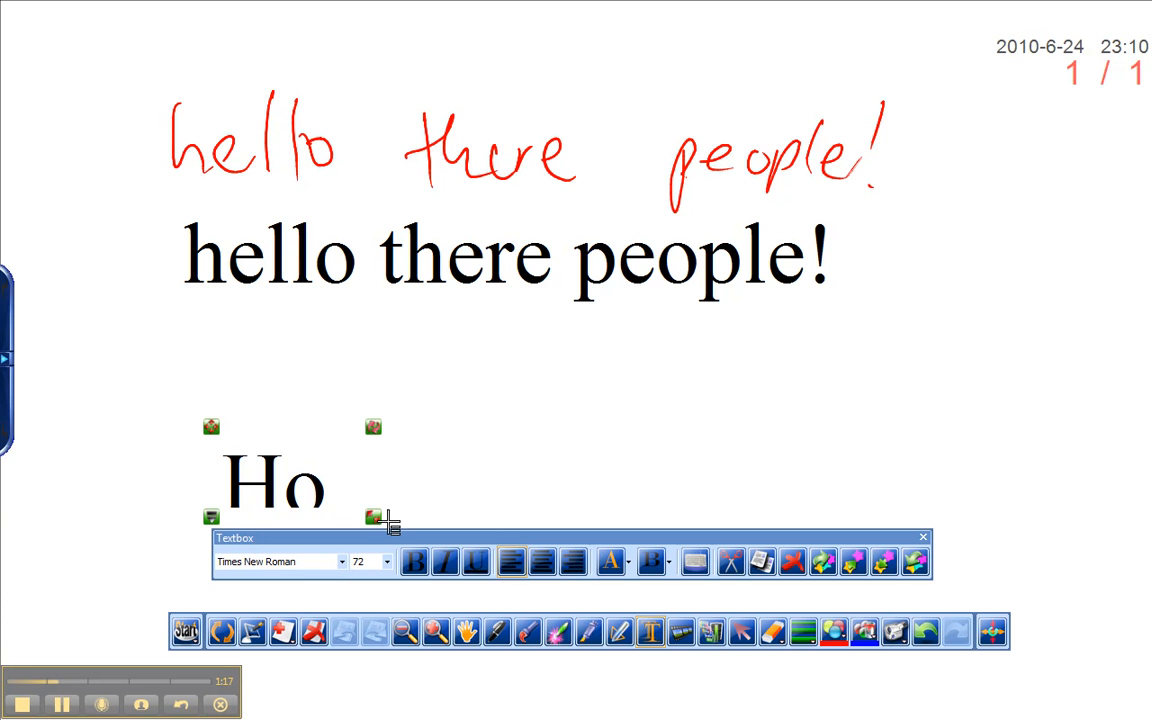
{"action": "left_click_drag", "start_coordinate": [378, 518], "coordinate": [1095, 504]}
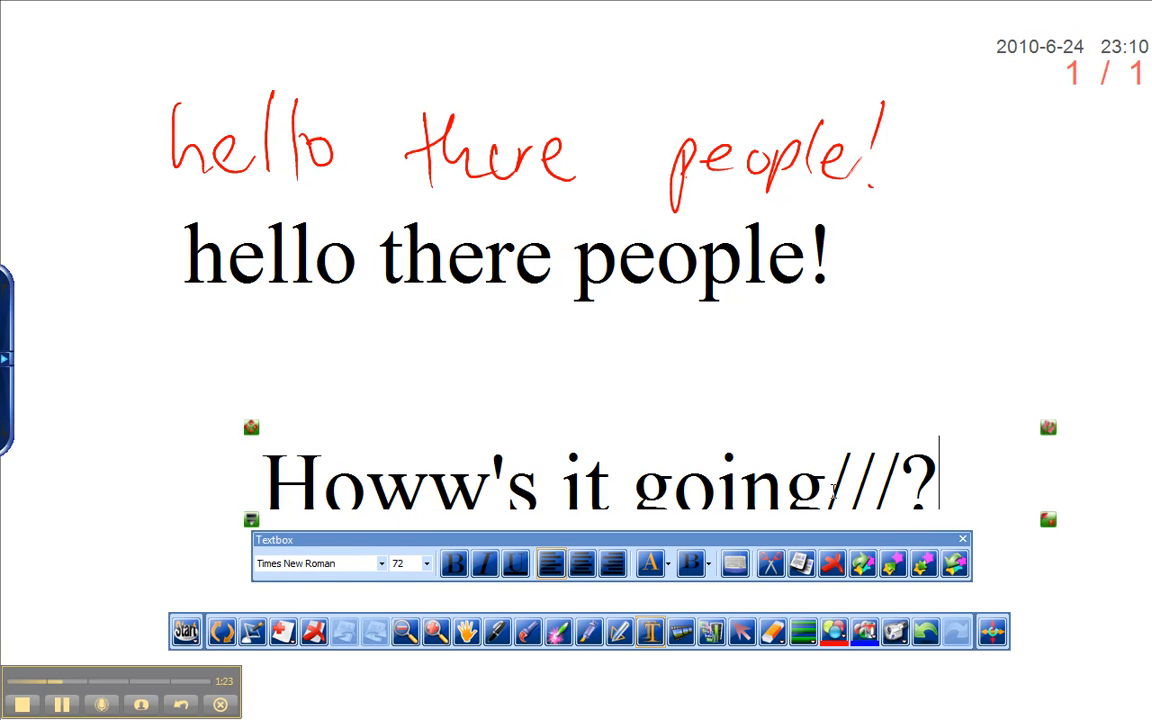
Step: Set the lower text's font size to 36 and remove the three slashes before its question mark
{"action": "left_click", "coordinate": [273, 479]}
{"action": "left_click_drag", "start_coordinate": [266, 480], "coordinate": [1011, 473]}
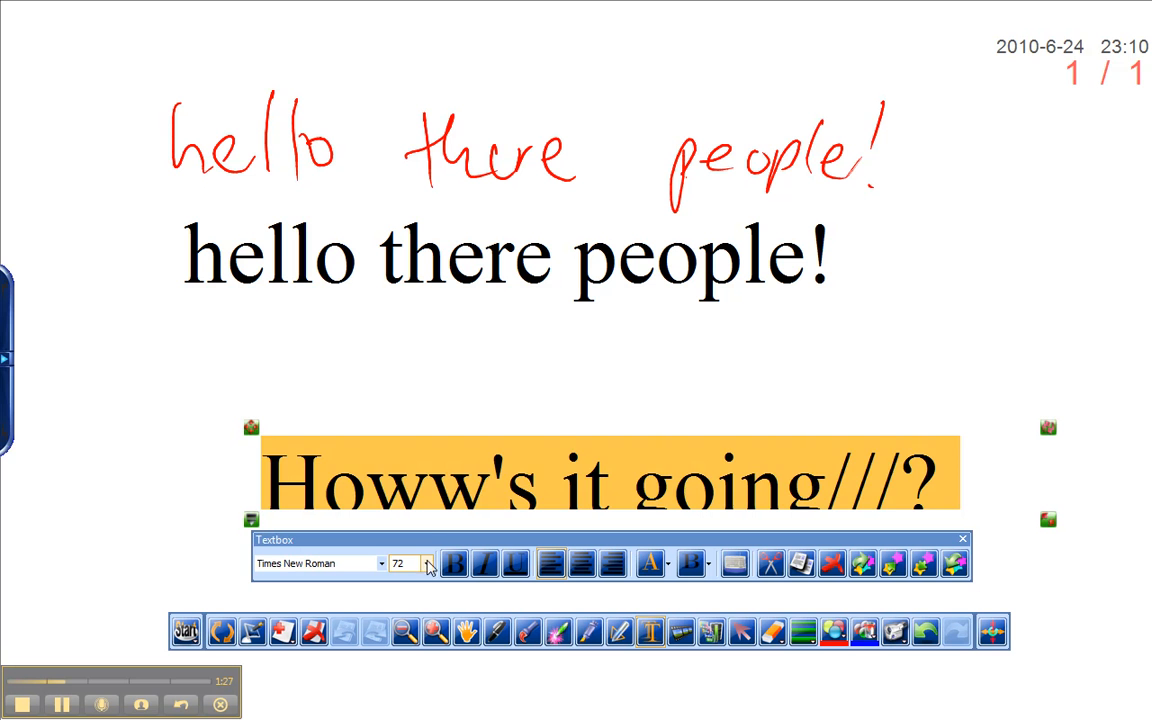
{"action": "left_click", "coordinate": [427, 566]}
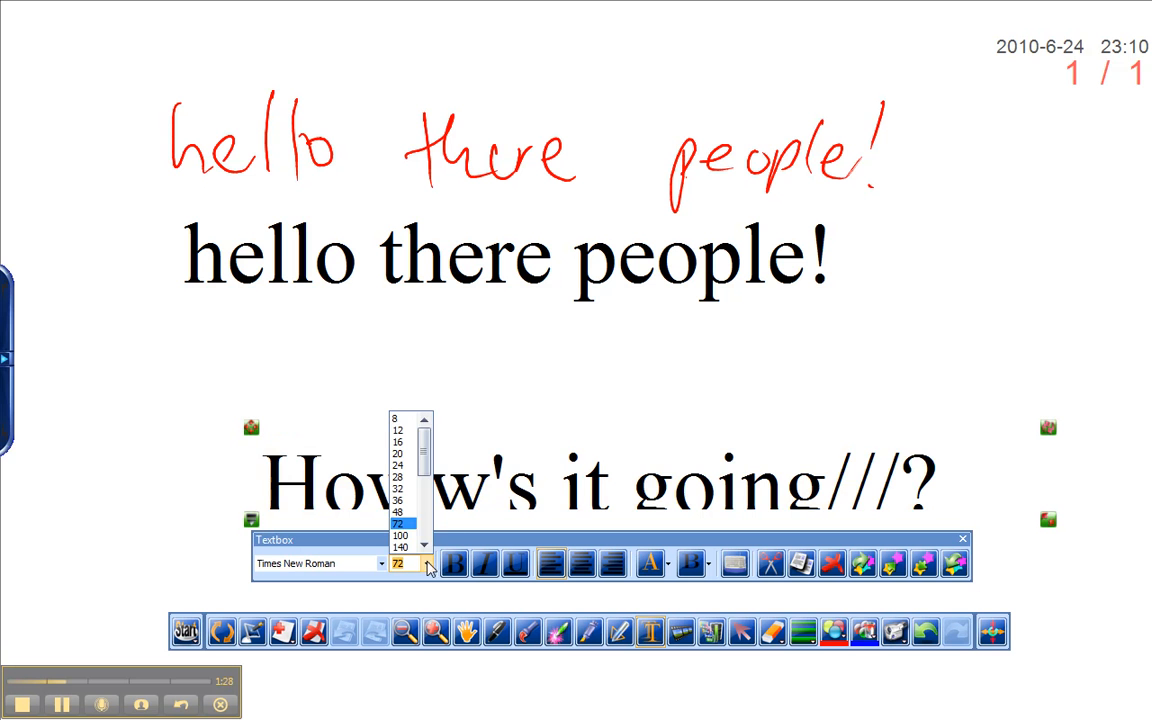
{"action": "left_click", "coordinate": [399, 500]}
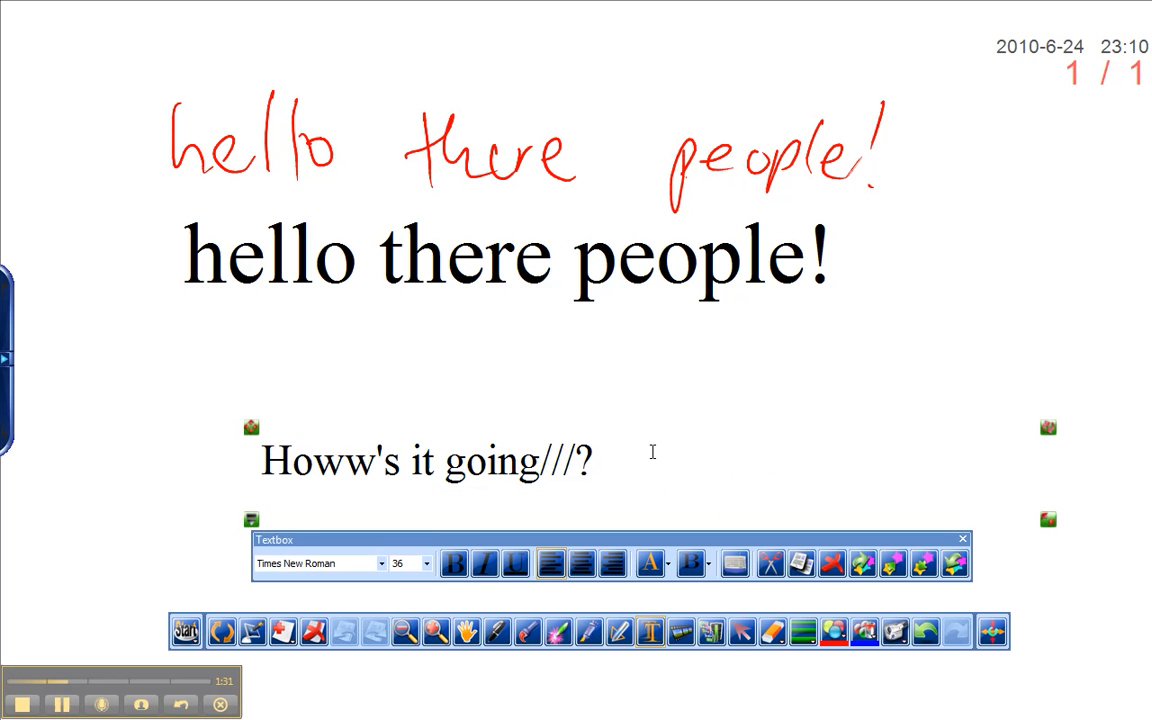
{"action": "key", "text": "BackSpace"}
{"action": "key", "text": "BackSpace"}
{"action": "key", "text": "BackSpace"}
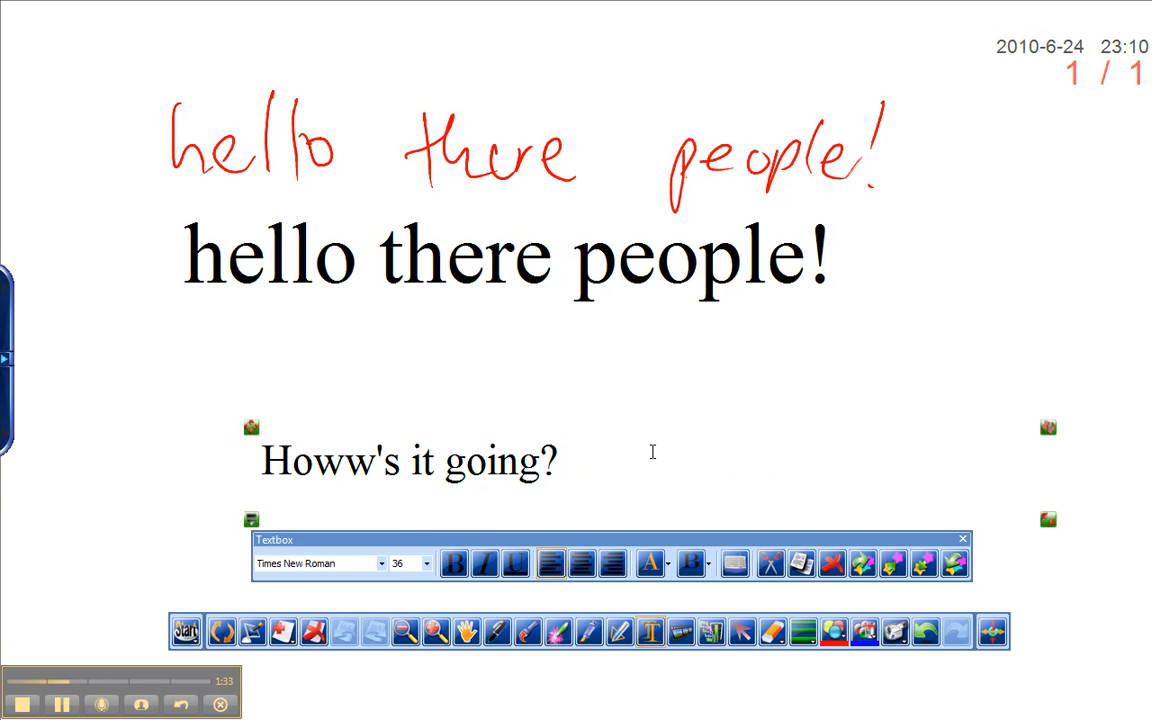
Step: Append " woot!" to the end of the lower text using the on-screen keyboard
{"action": "double_click", "coordinate": [584, 465]}
{"action": "left_click", "coordinate": [582, 465]}
{"action": "left_click", "coordinate": [735, 564]}
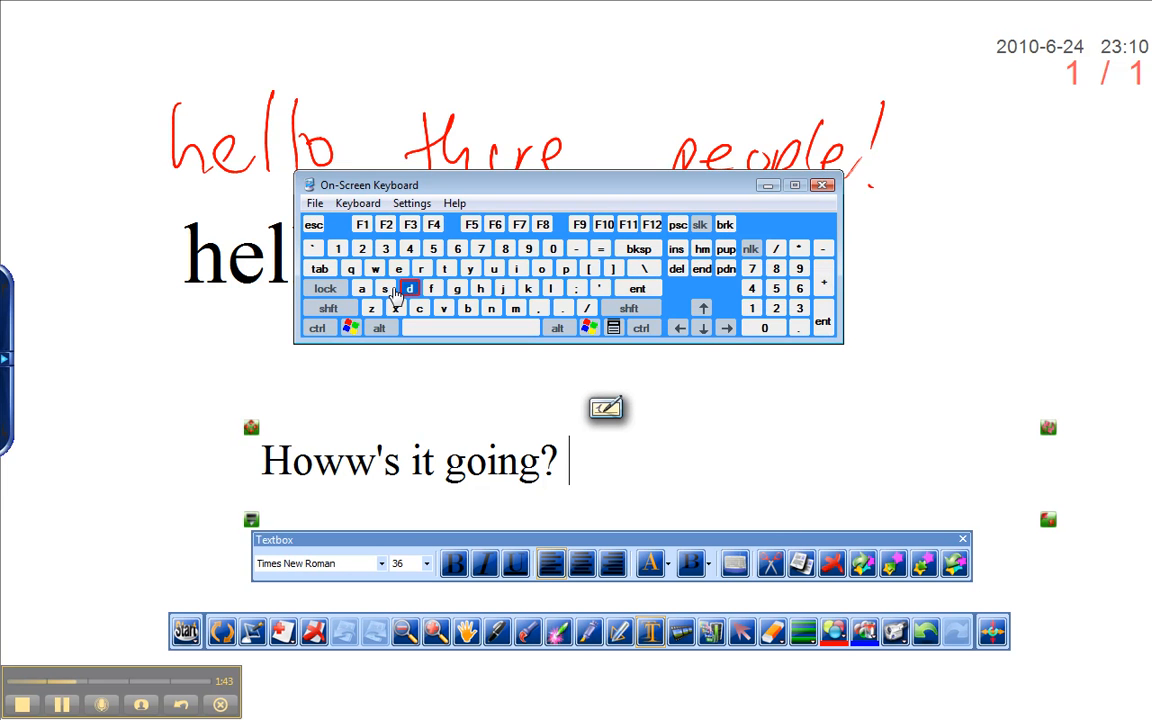
{"action": "left_click", "coordinate": [375, 269]}
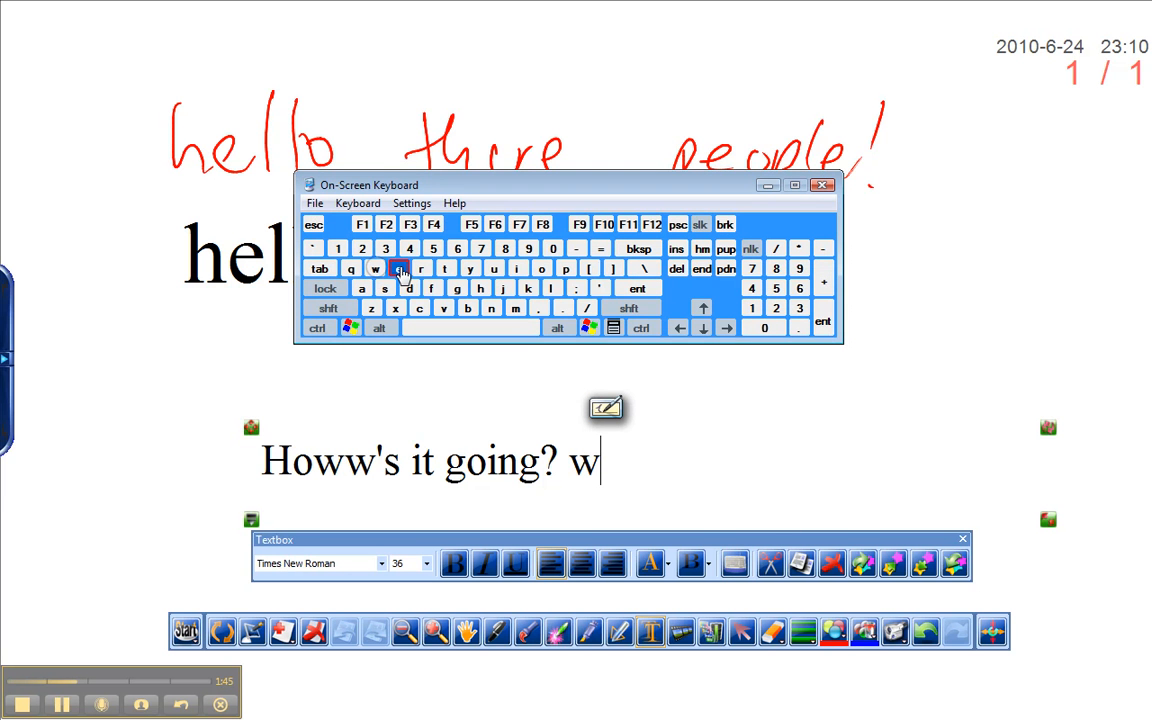
{"action": "left_click", "coordinate": [541, 269]}
{"action": "left_click", "coordinate": [541, 269]}
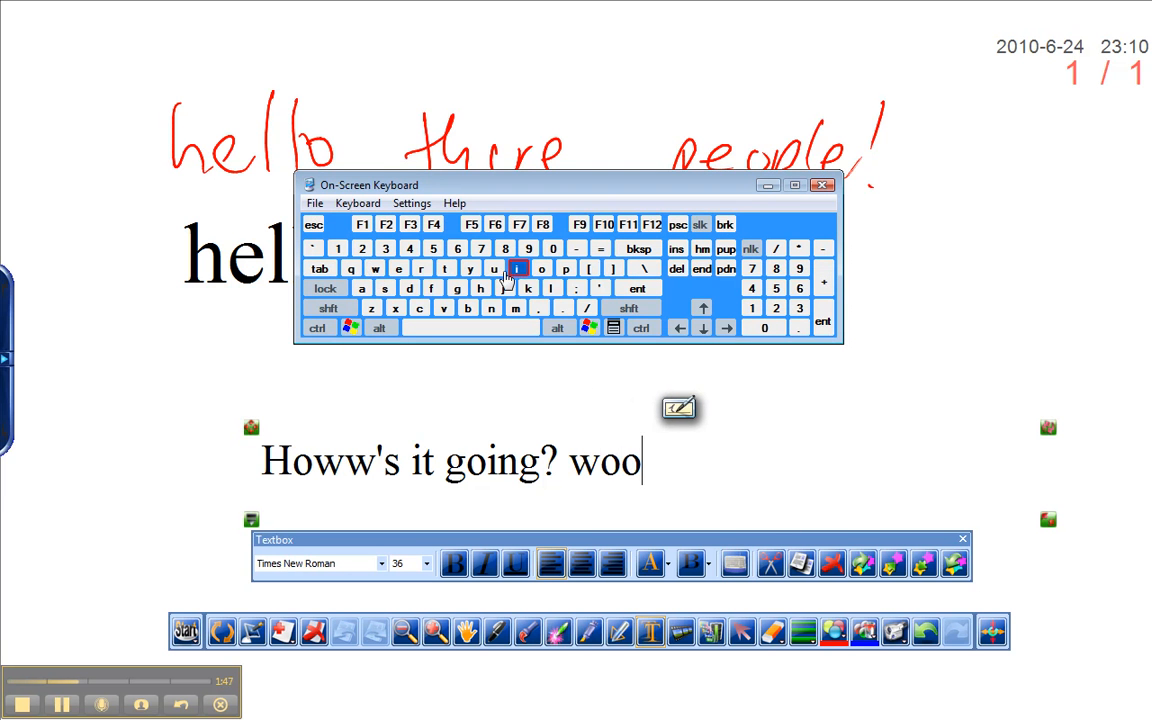
{"action": "left_click", "coordinate": [447, 270]}
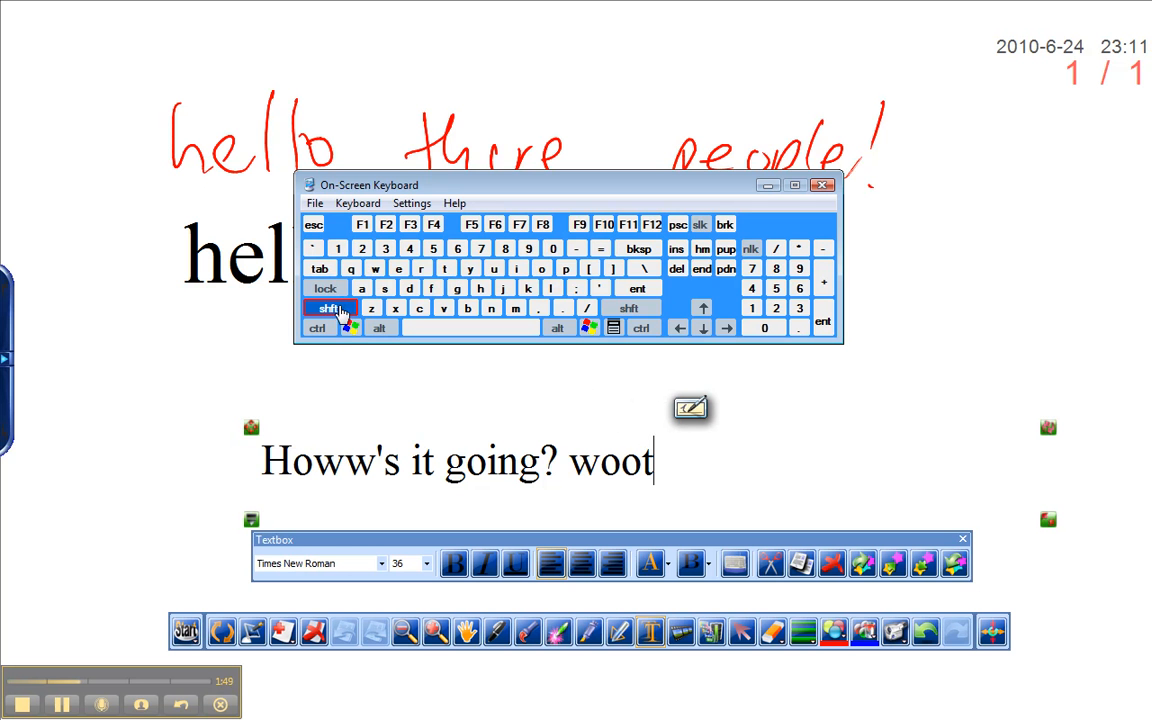
{"action": "left_click", "coordinate": [340, 311]}
{"action": "left_click", "coordinate": [338, 249]}
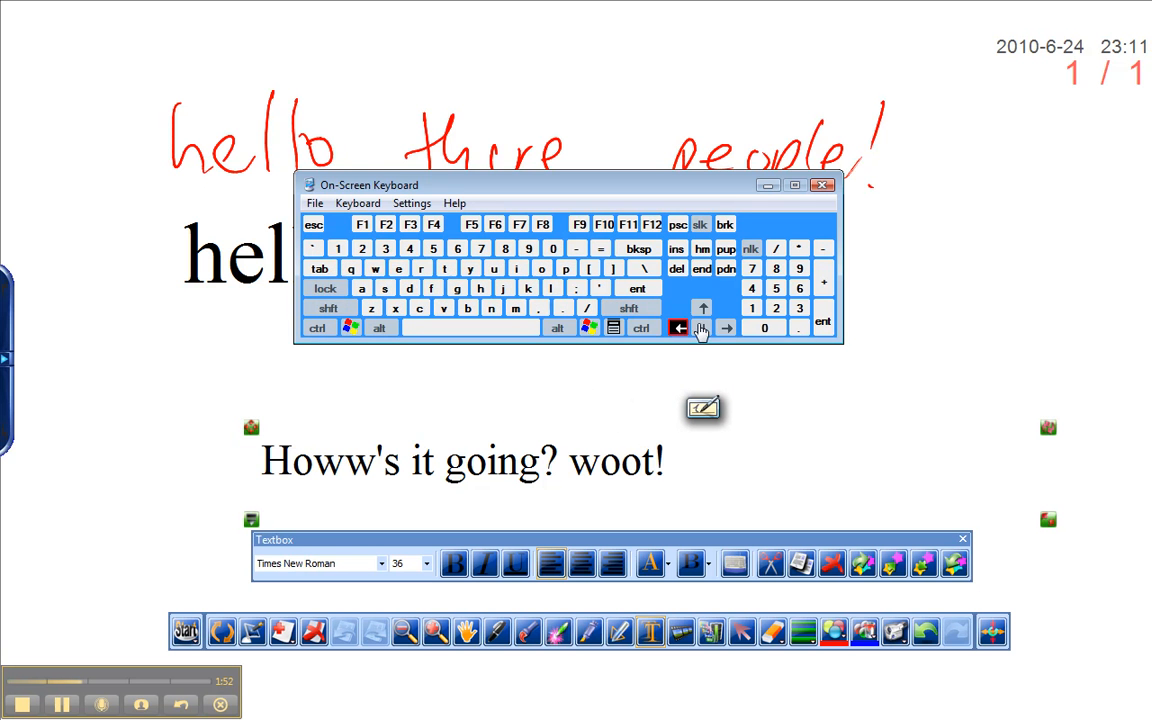
Step: Delete the extra "w" in "Howw's", insert "i" before "woot!", and close the on-screen keyboard
{"action": "left_click", "coordinate": [341, 465]}
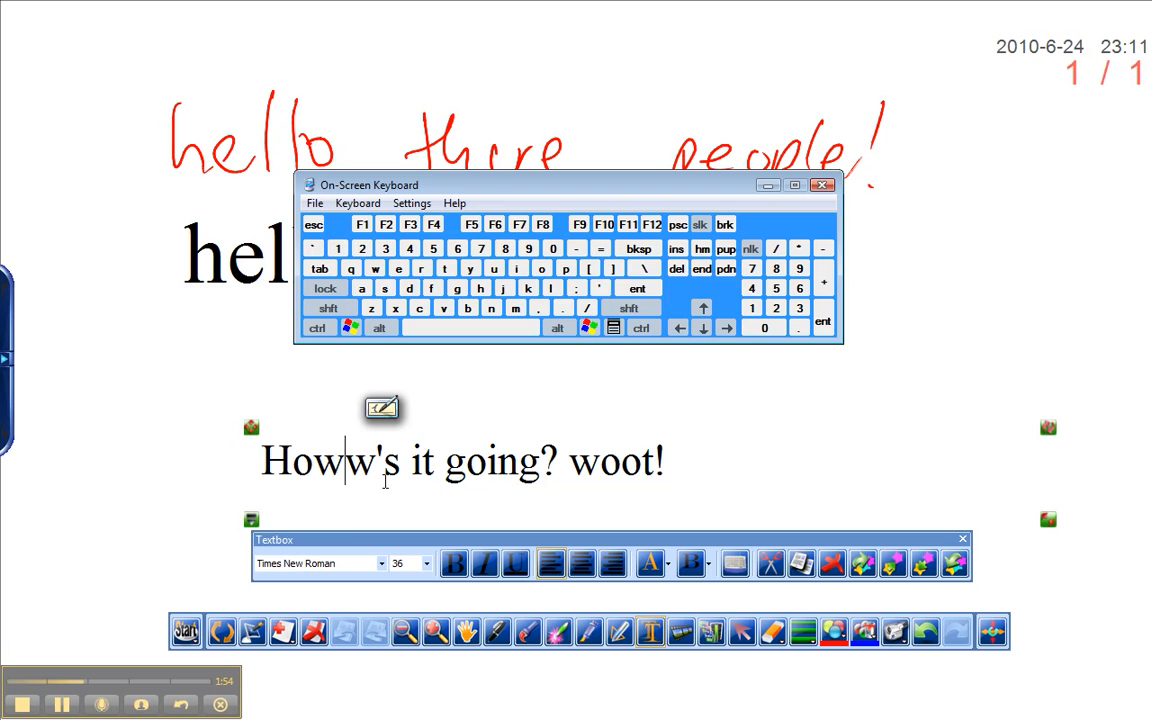
{"action": "left_click", "coordinate": [640, 250]}
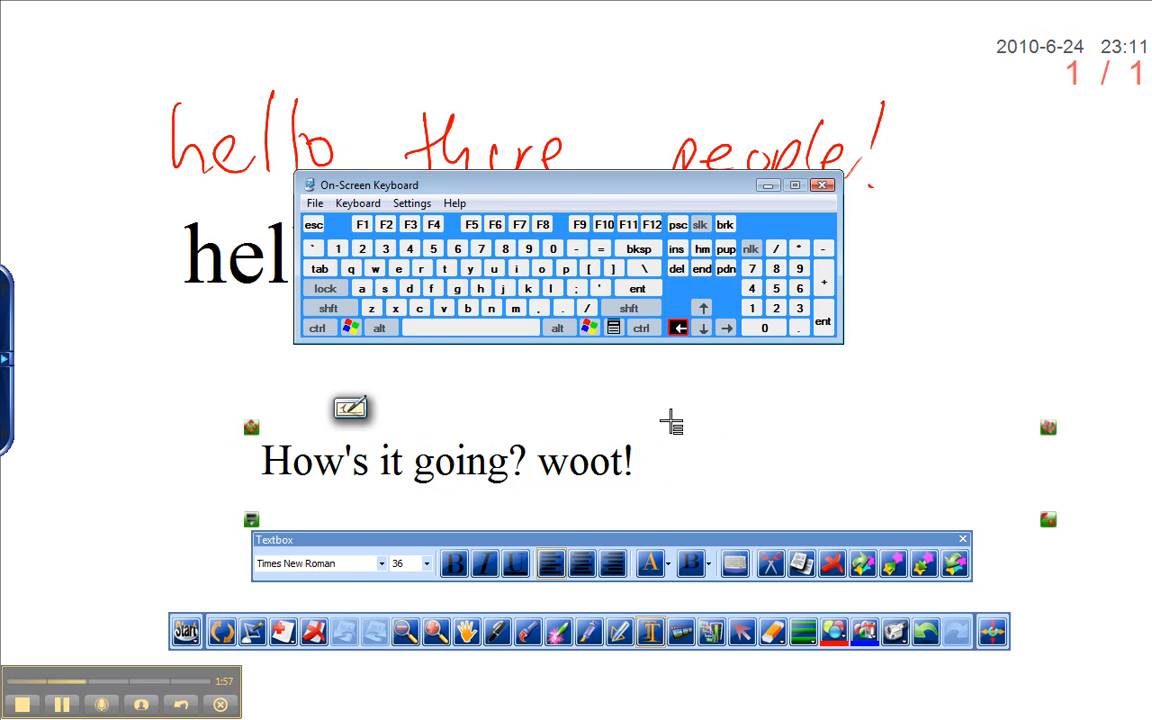
{"action": "left_click", "coordinate": [538, 463]}
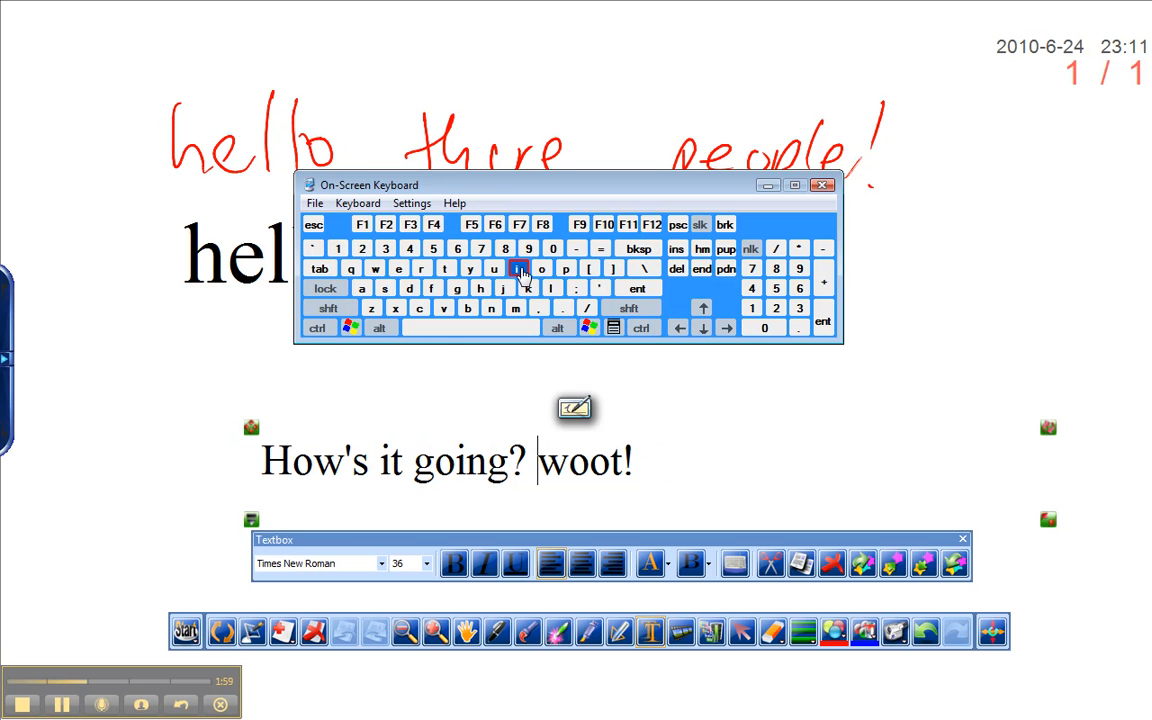
{"action": "left_click", "coordinate": [519, 270]}
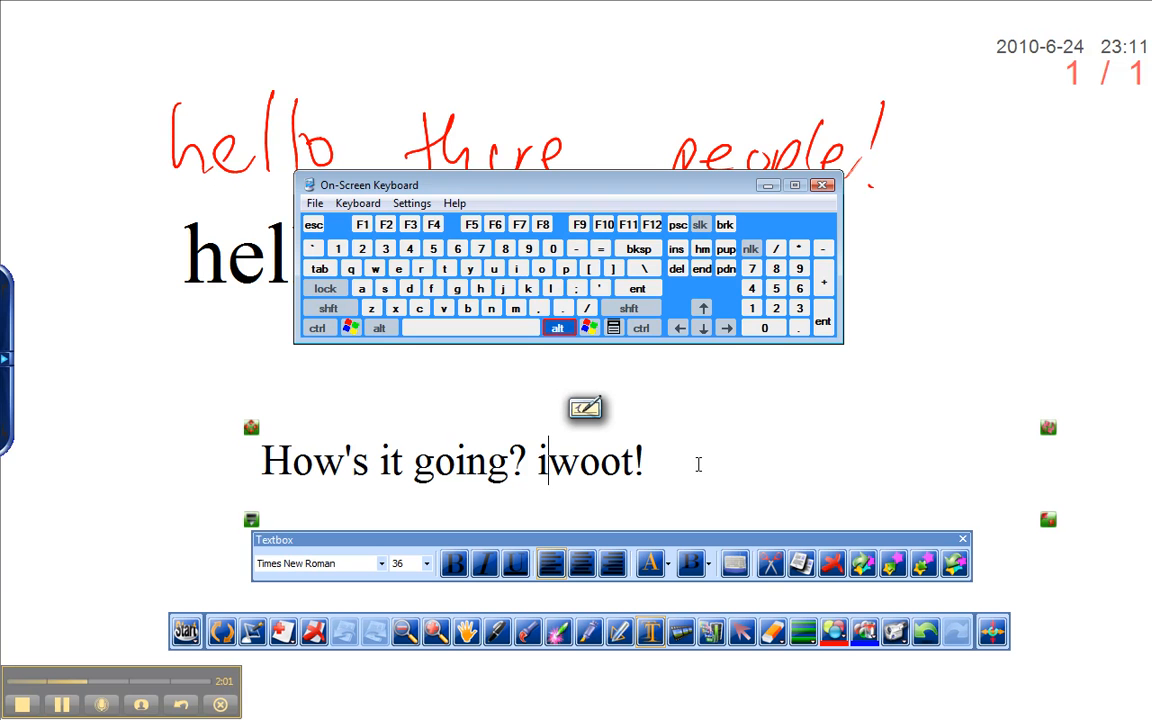
{"action": "left_click", "coordinate": [821, 186]}
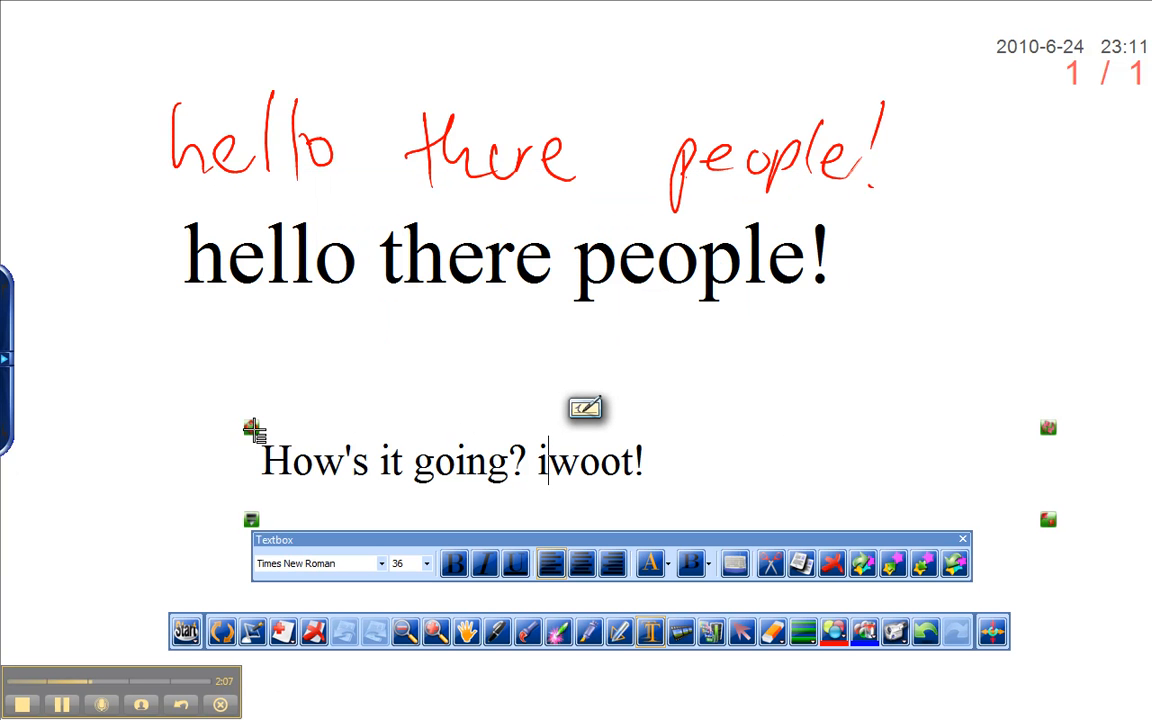
Step: Move the "How's it going? iwoot!" text box up and left below the typed greeting, and narrow it to fit closer around the text
{"action": "left_click_drag", "start_coordinate": [253, 430], "coordinate": [139, 335]}
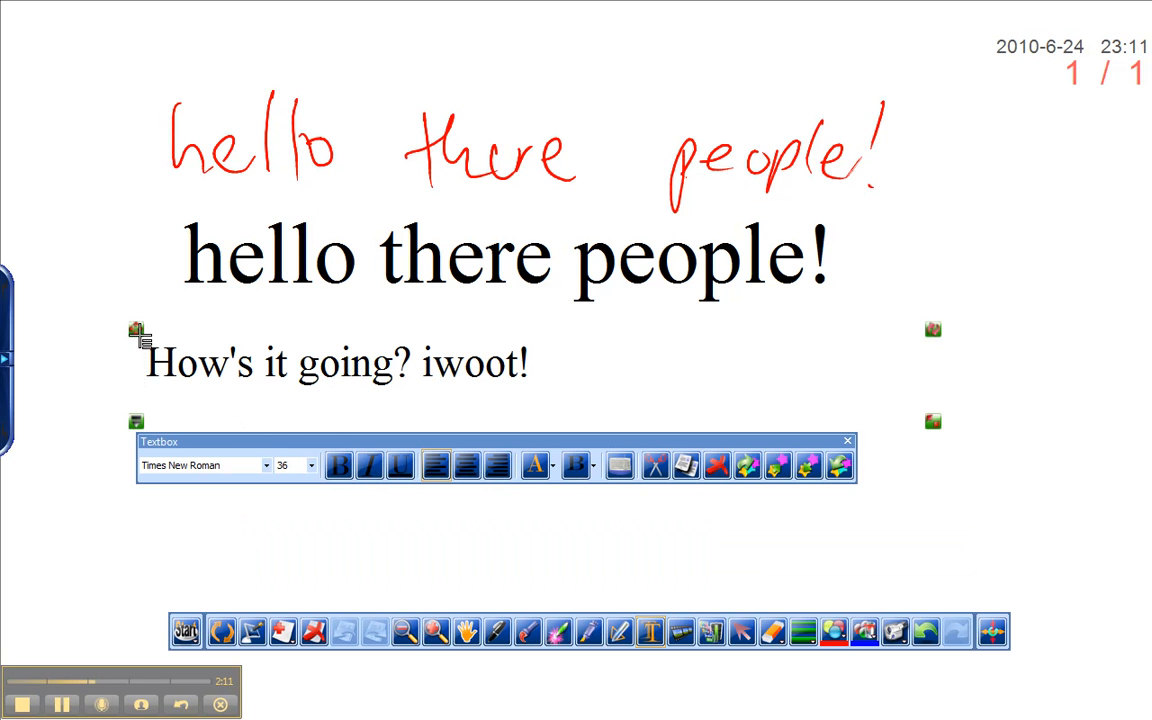
{"action": "left_click", "coordinate": [136, 422]}
{"action": "left_click_drag", "start_coordinate": [134, 328], "coordinate": [142, 395]}
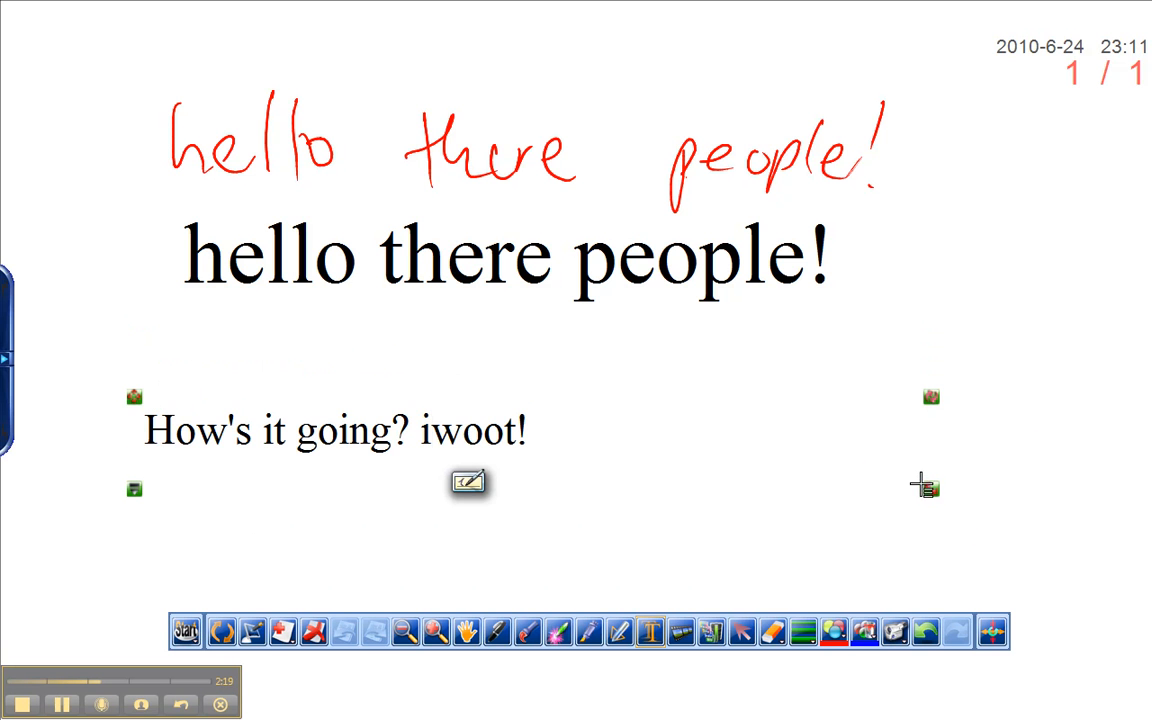
{"action": "left_click_drag", "start_coordinate": [932, 488], "coordinate": [679, 478]}
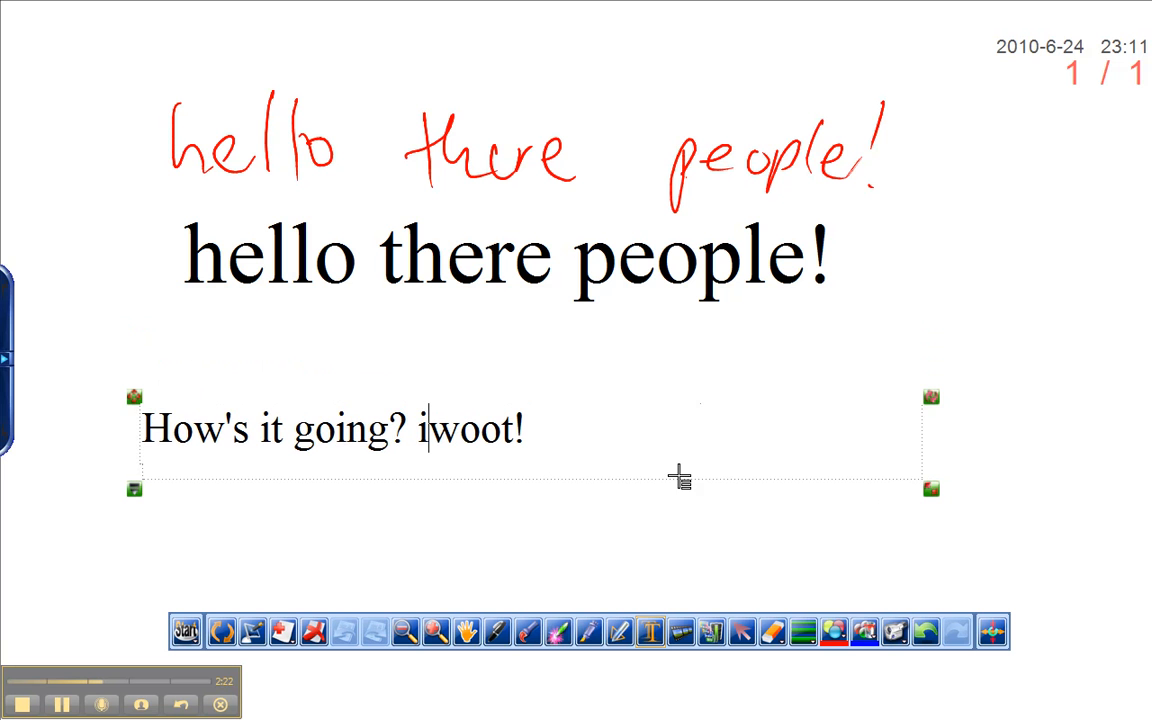
{"action": "left_click", "coordinate": [134, 475]}
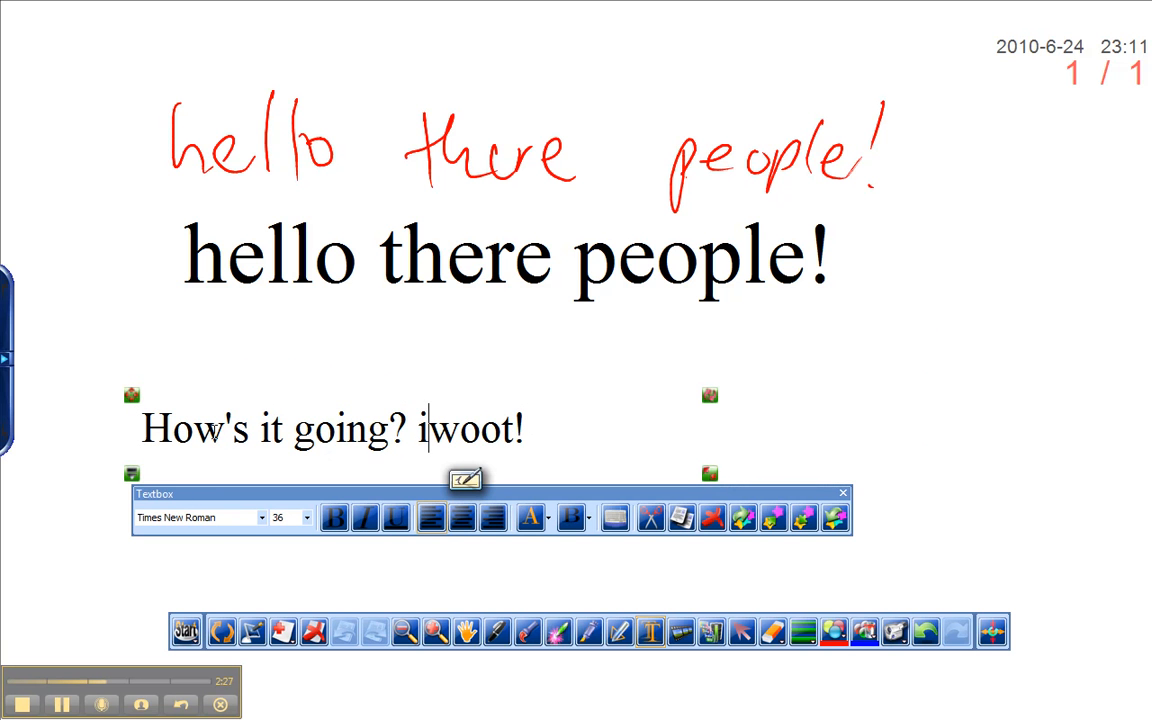
Step: Try bold, italic and underline on the whole "How's it going? iwoot!" line, keep only italic, and center the text in its box
{"action": "left_click", "coordinate": [150, 428]}
{"action": "left_click_drag", "start_coordinate": [150, 428], "coordinate": [540, 457]}
{"action": "left_click", "coordinate": [335, 518]}
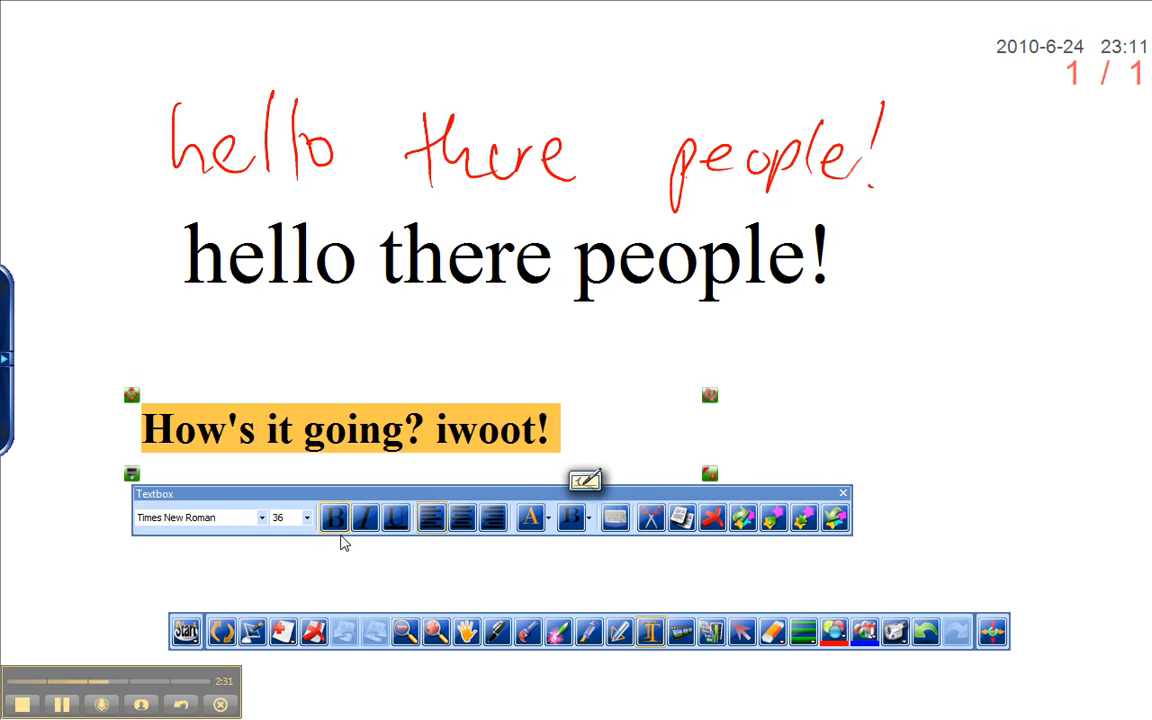
{"action": "left_click", "coordinate": [366, 517]}
{"action": "left_click", "coordinate": [396, 517]}
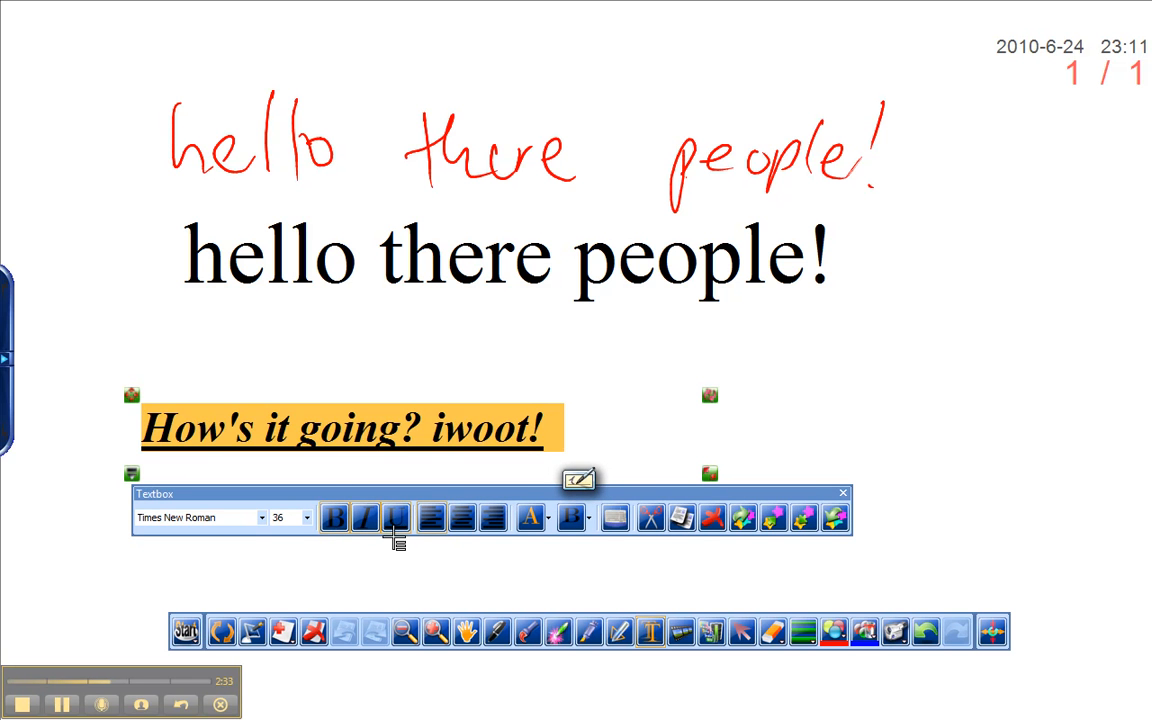
{"action": "left_click", "coordinate": [401, 529]}
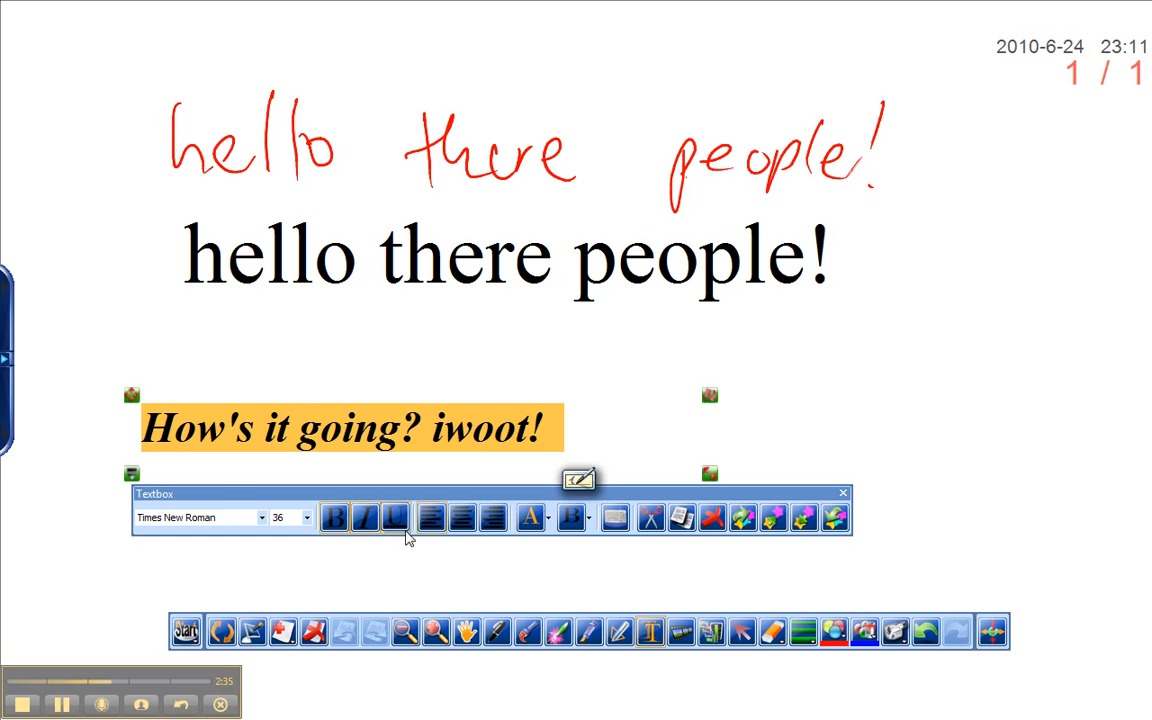
{"action": "left_click", "coordinate": [336, 519]}
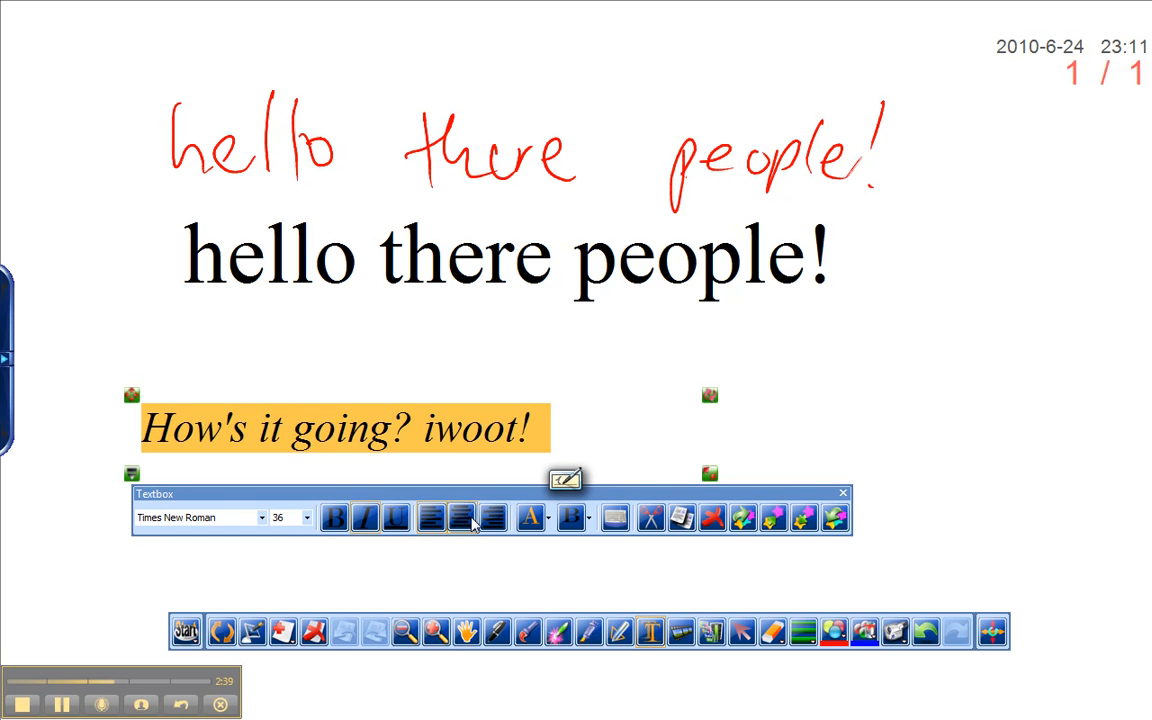
{"action": "left_click", "coordinate": [471, 518]}
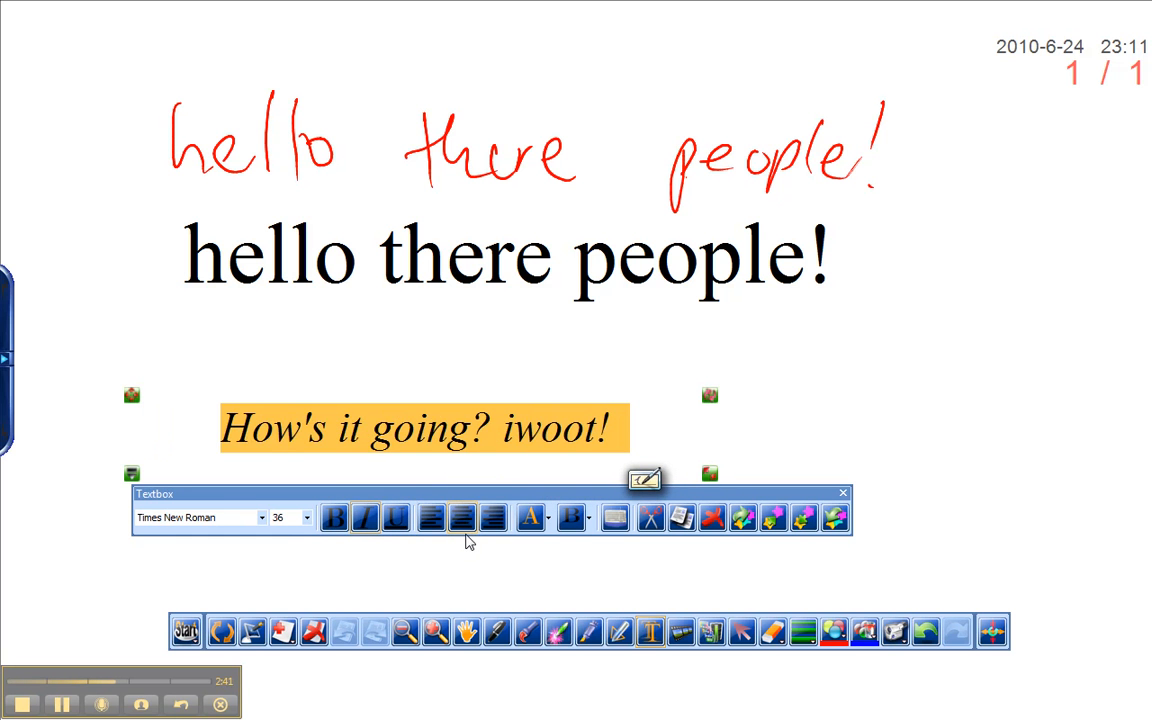
Step: Leave the "How's it going? iwoot!" text box and reopen it for editing
{"action": "left_click", "coordinate": [789, 428]}
{"action": "left_click", "coordinate": [779, 419]}
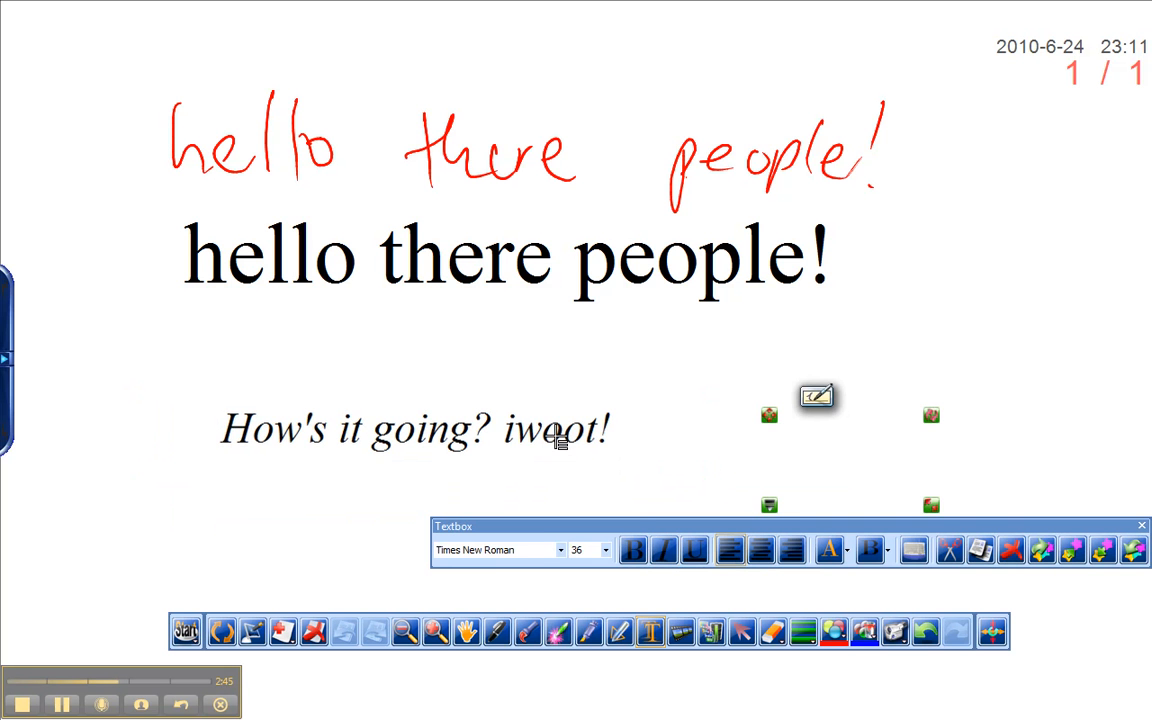
{"action": "left_click", "coordinate": [557, 438]}
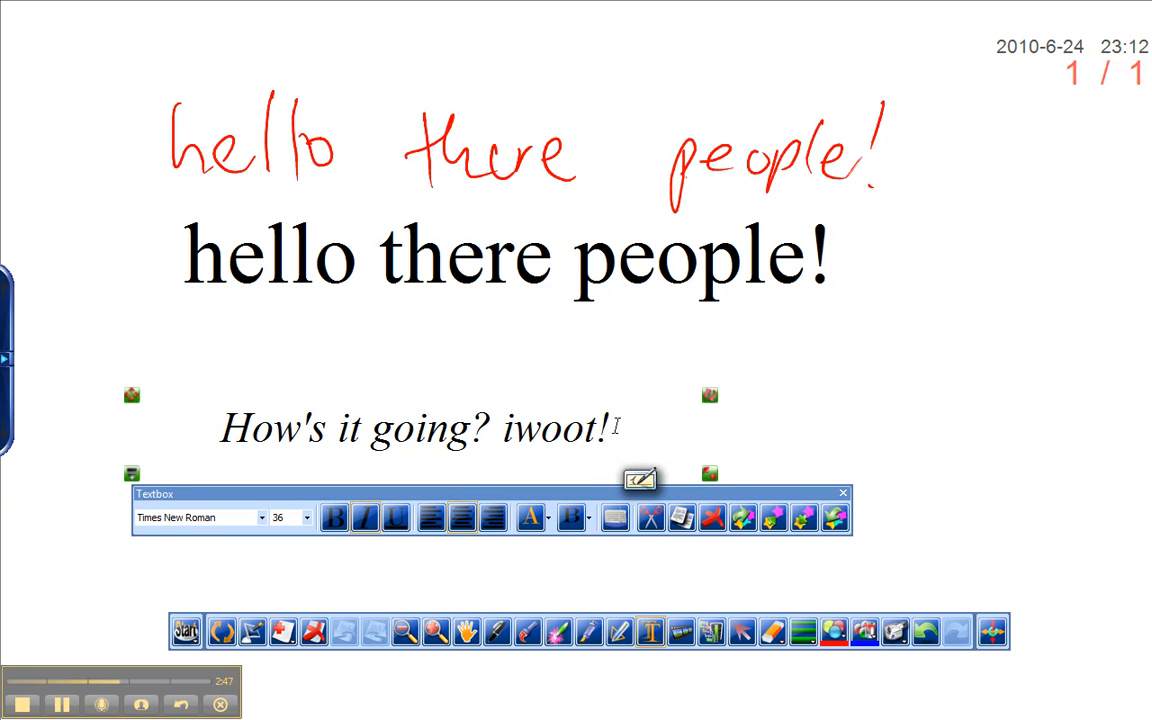
Step: Copy from the "How's it going? iwoot!" text box with "iwoot!" selected, and move the Paste toolbar beside that line
{"action": "left_click_drag", "start_coordinate": [609, 428], "coordinate": [488, 430]}
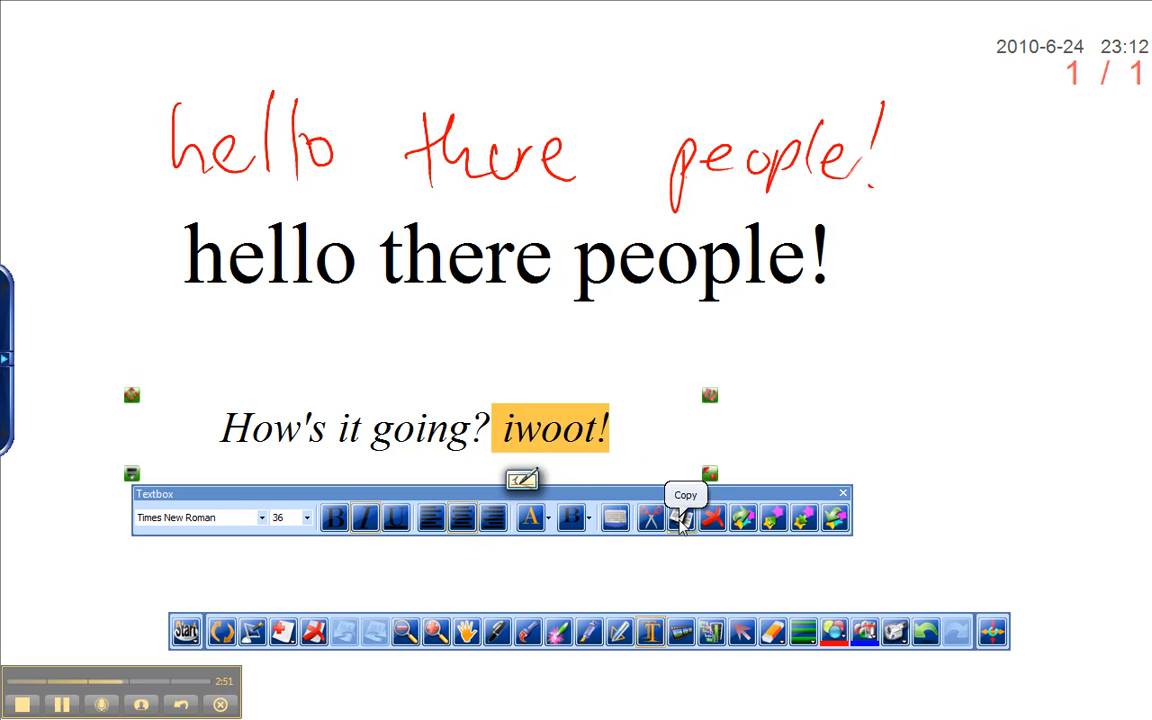
{"action": "left_click", "coordinate": [681, 518]}
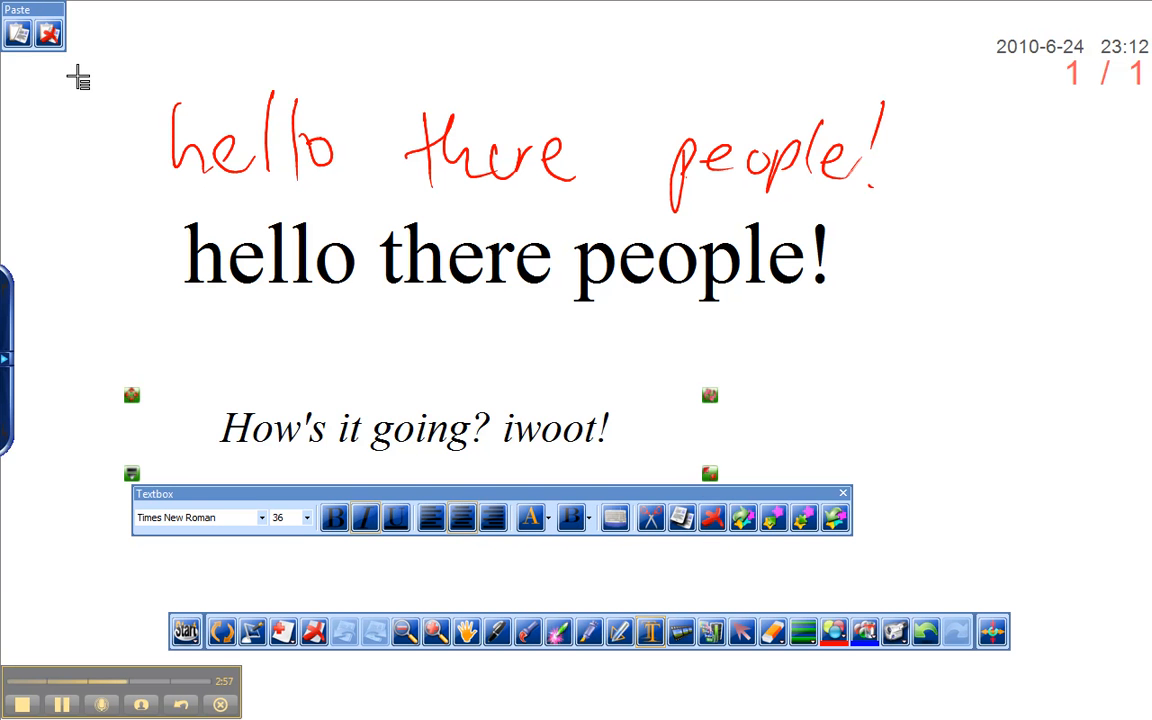
{"action": "left_click_drag", "start_coordinate": [44, 17], "coordinate": [797, 414]}
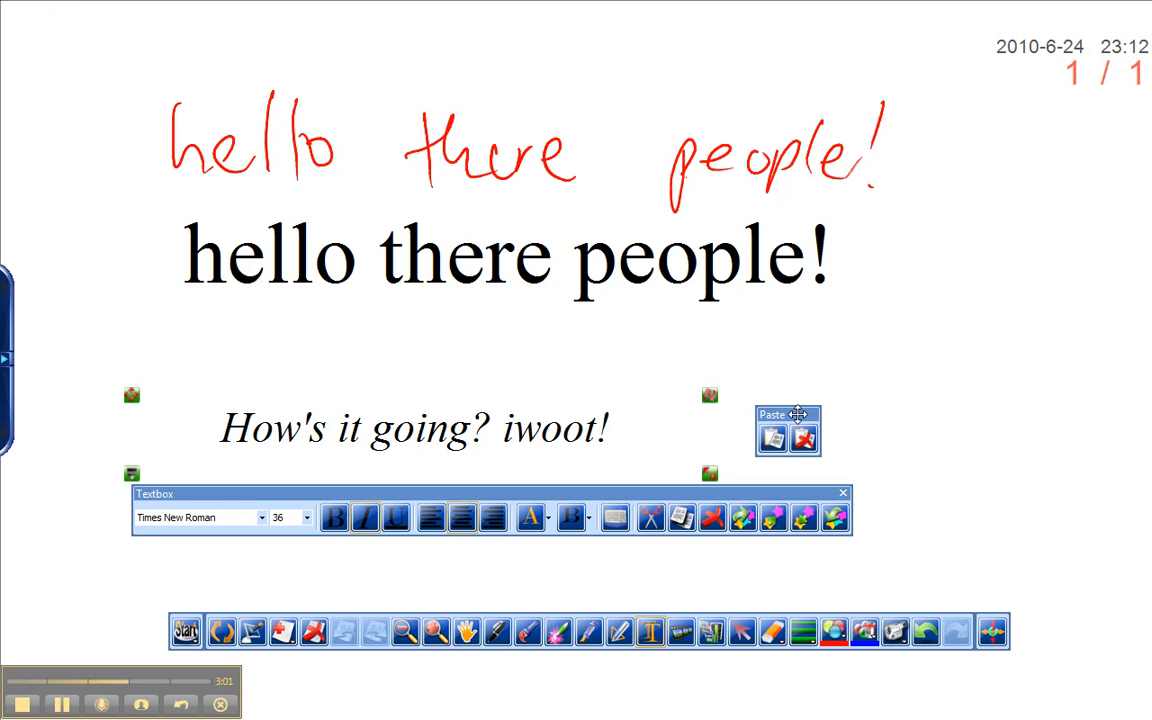
Step: Paste a copy of the "How's it going? iwoot!" text box into the blank area below and right of the original
{"action": "left_click", "coordinate": [944, 311]}
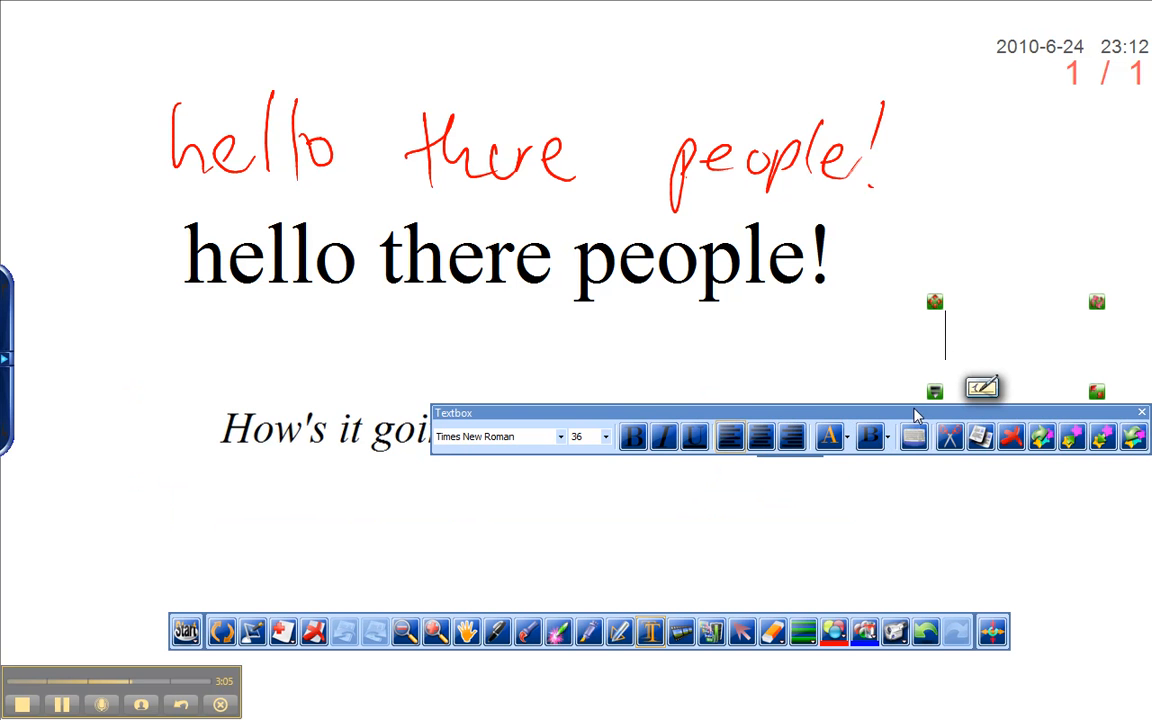
{"action": "left_click_drag", "start_coordinate": [916, 415], "coordinate": [878, 511]}
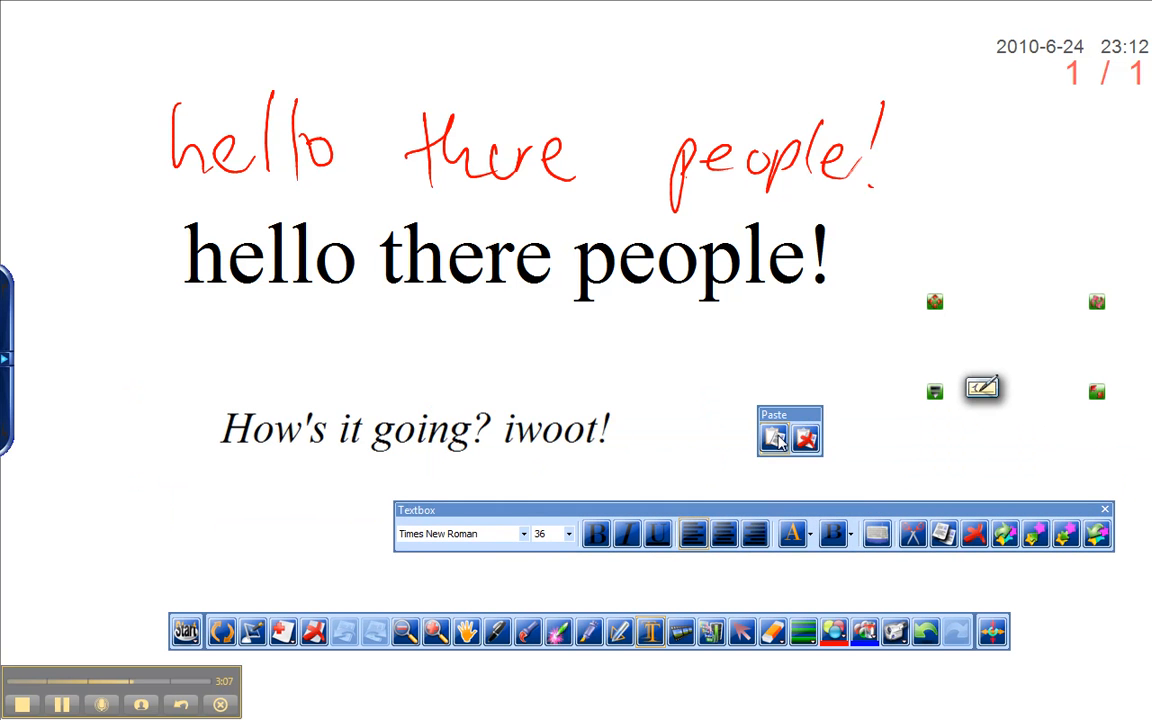
{"action": "left_click", "coordinate": [774, 441]}
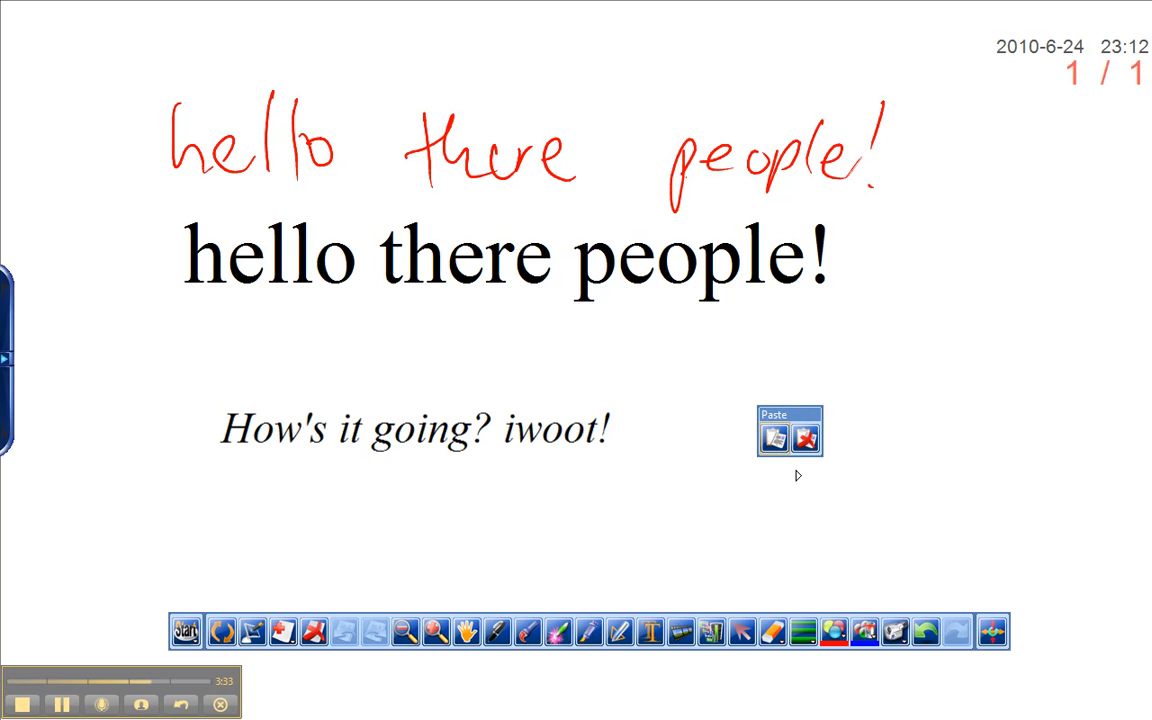
{"action": "left_click_drag", "start_coordinate": [805, 412], "coordinate": [755, 407]}
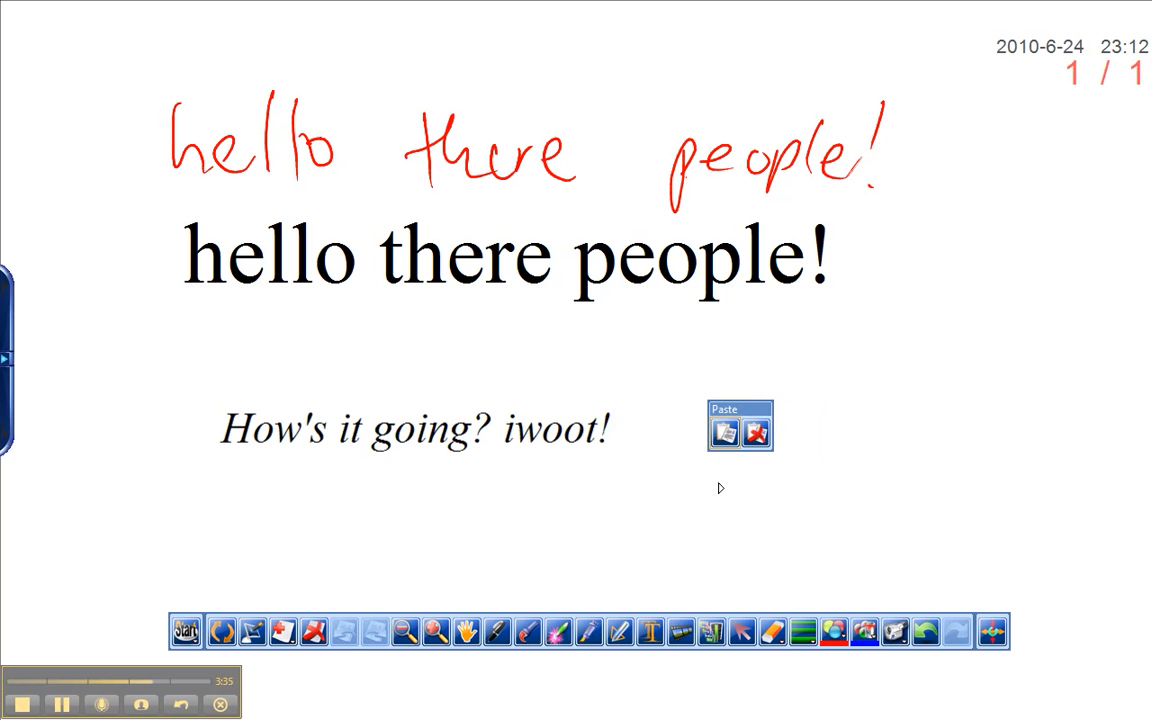
{"action": "left_click", "coordinate": [813, 529]}
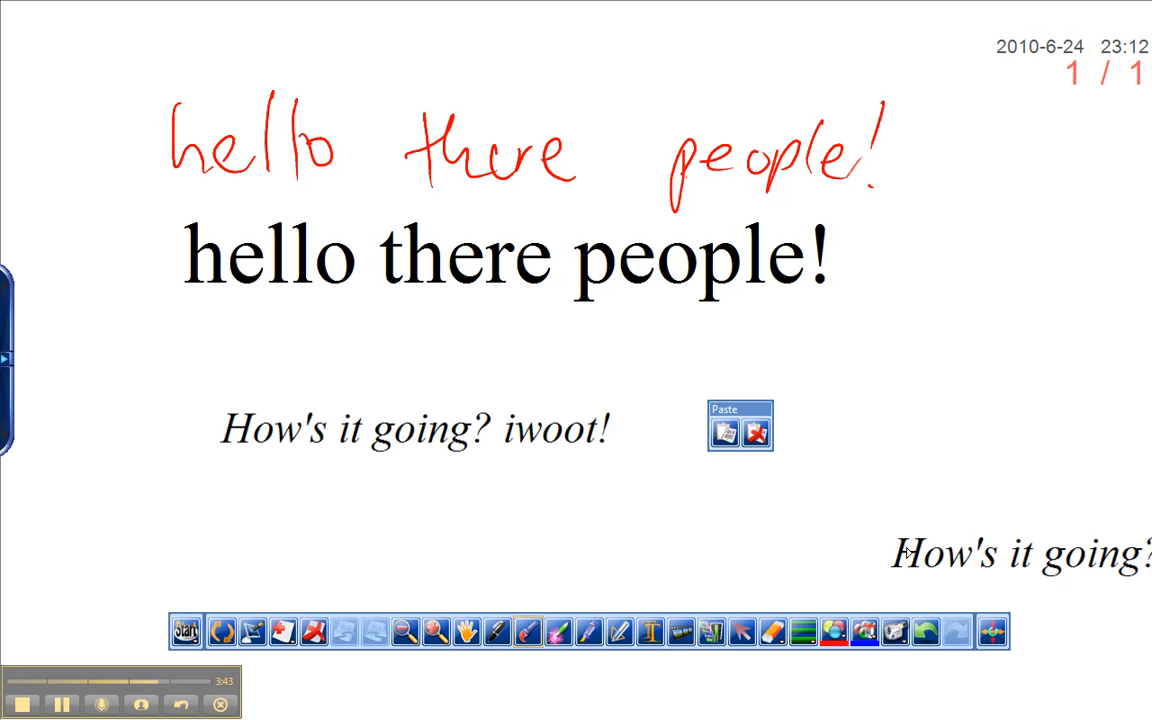
Step: Reopen the pasted text box with the text tool and move it just below the original "How's it going? iwoot!" line
{"action": "left_click_drag", "start_coordinate": [963, 546], "coordinate": [914, 550]}
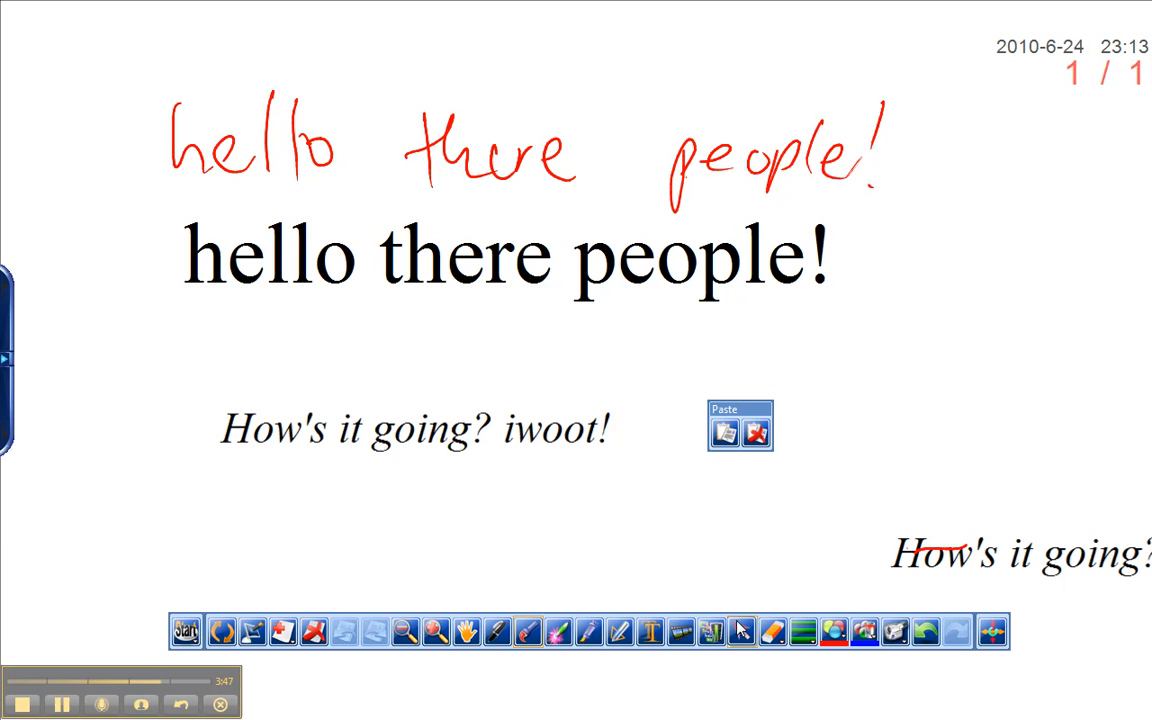
{"action": "left_click", "coordinate": [650, 630]}
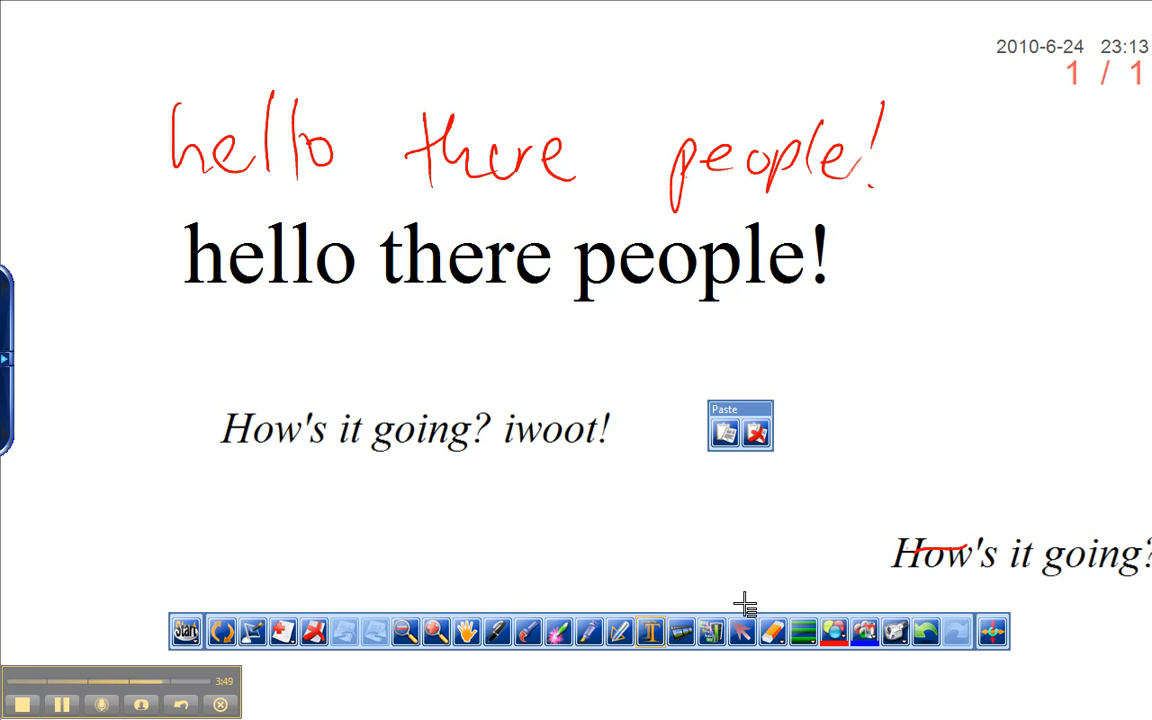
{"action": "left_click", "coordinate": [962, 563]}
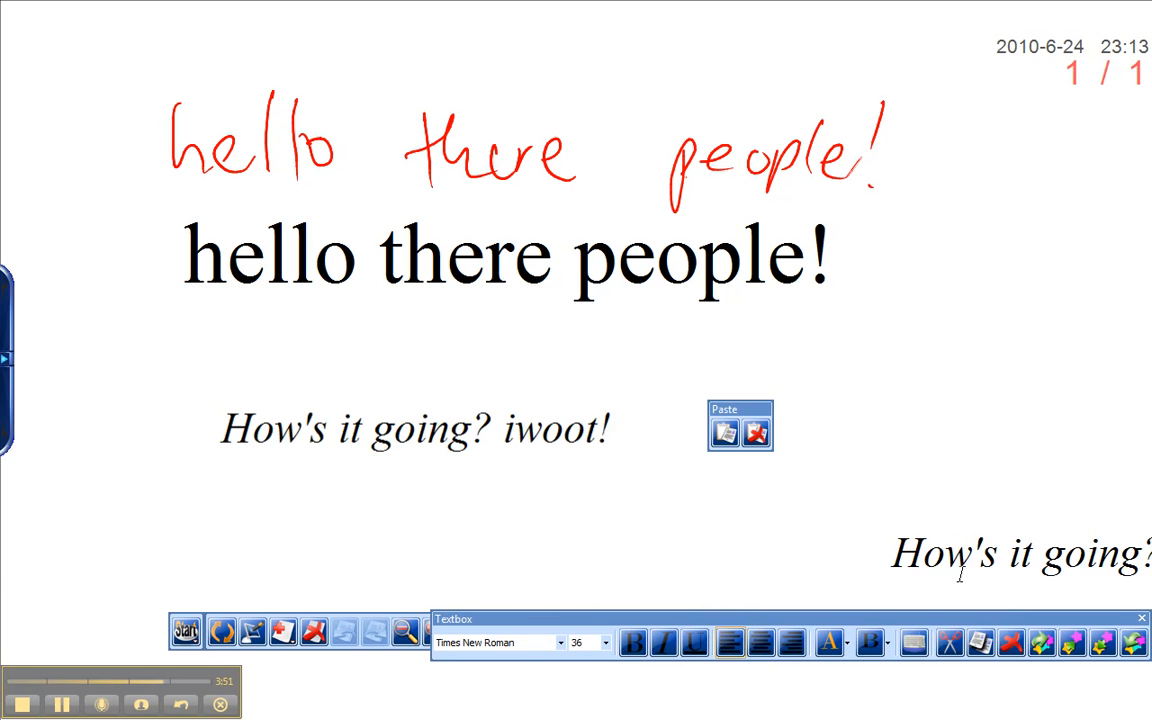
{"action": "left_click_drag", "start_coordinate": [802, 519], "coordinate": [229, 492]}
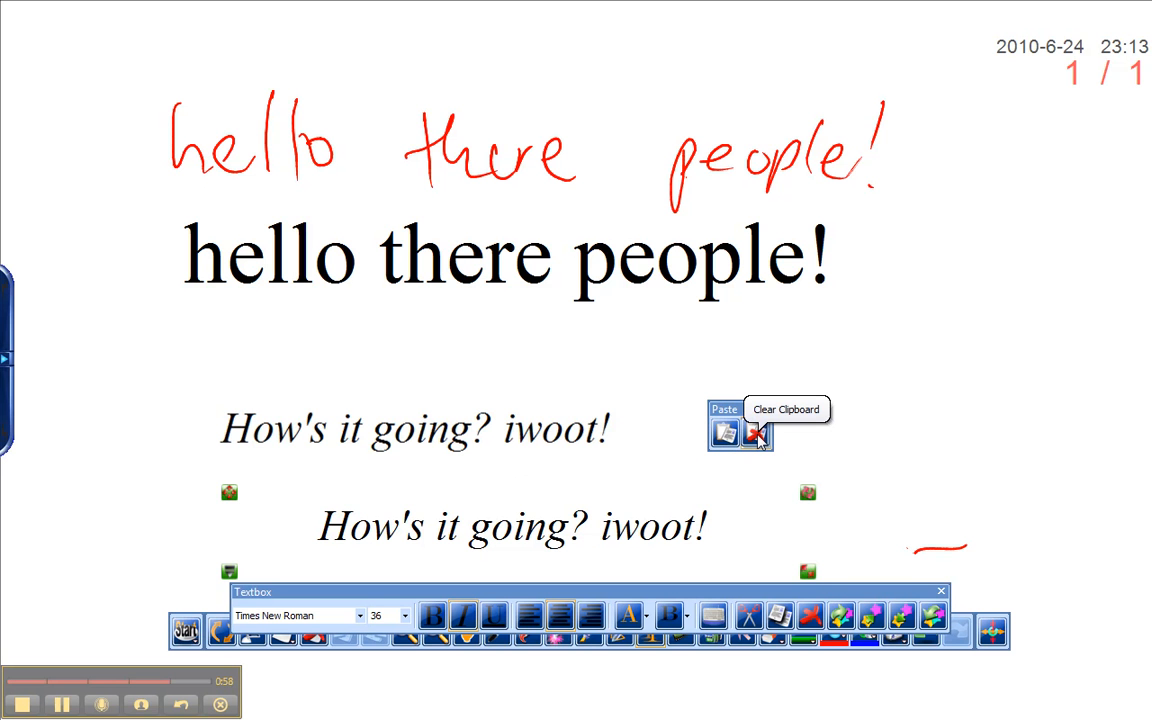
Step: Paste another copy of the text box to the right of the second "How's it going? iwoot!" line
{"action": "left_click_drag", "start_coordinate": [759, 366], "coordinate": [803, 443]}
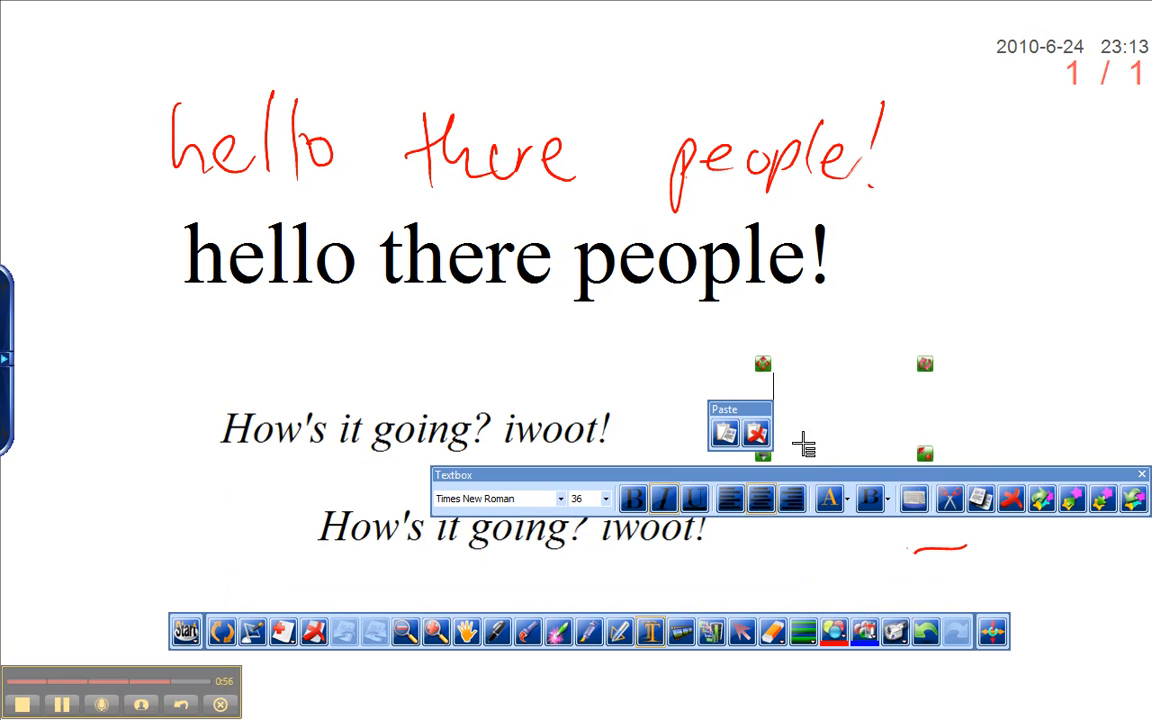
{"action": "left_click", "coordinate": [735, 437]}
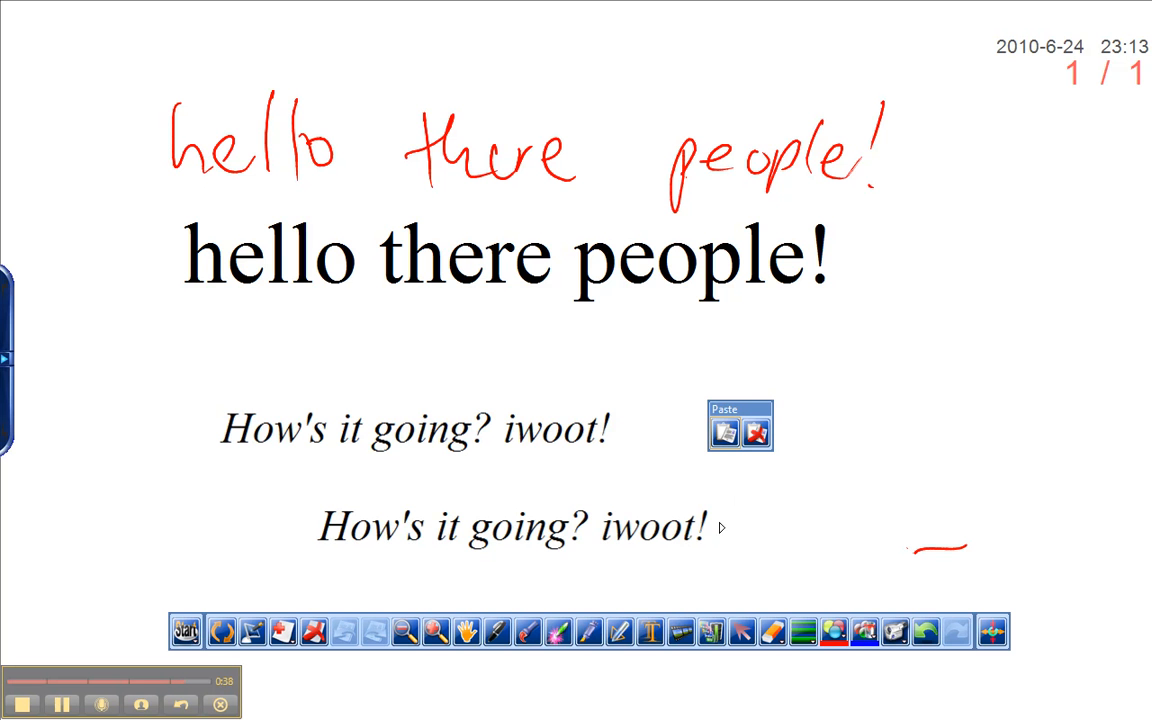
{"action": "left_click", "coordinate": [719, 528]}
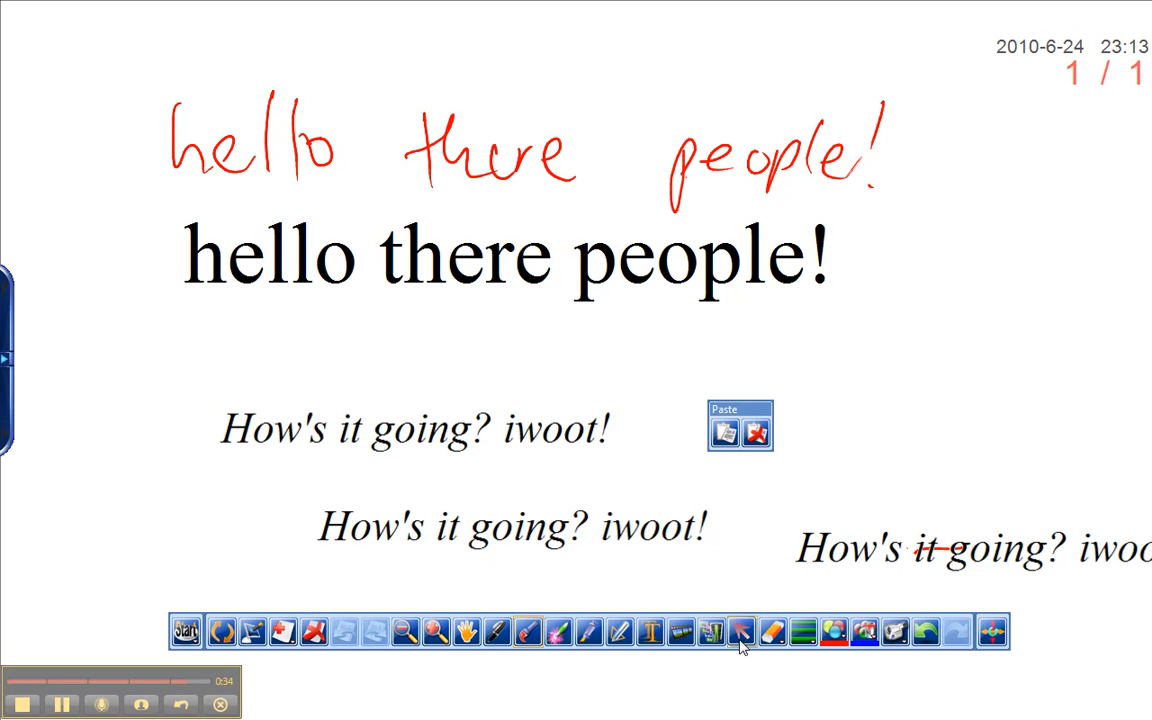
Step: Set the font color of "iwoot!" in the second "How's it going? iwoot!" line to green
{"action": "left_click", "coordinate": [650, 631]}
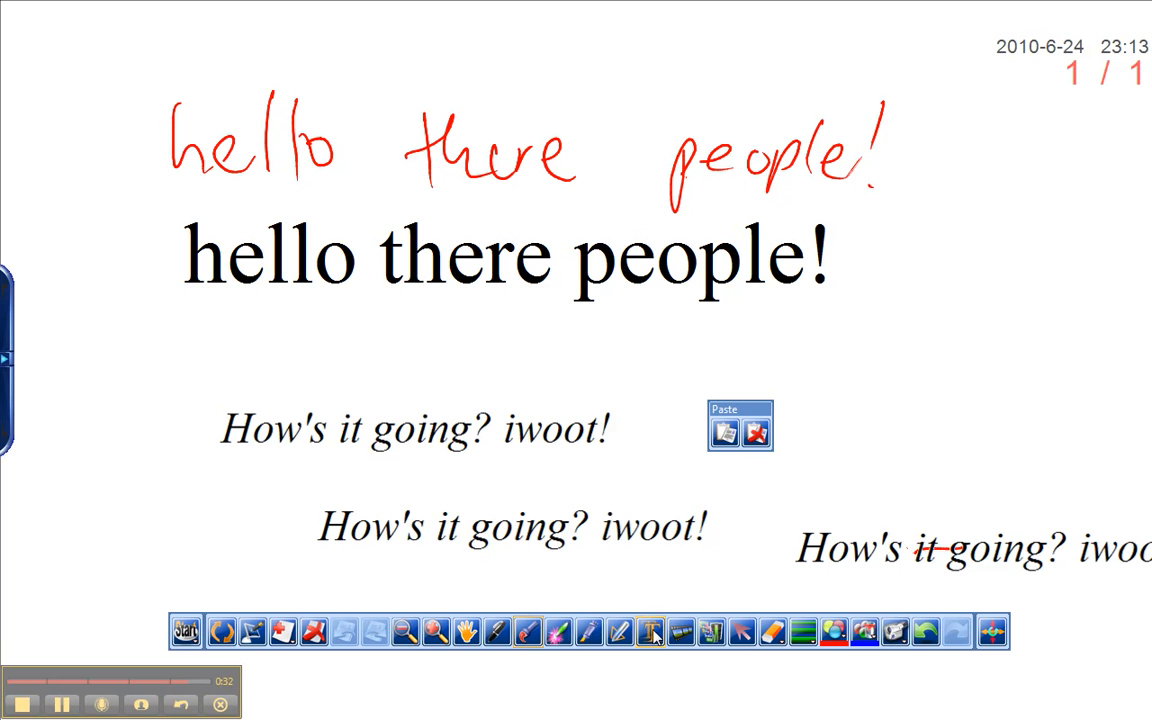
{"action": "left_click", "coordinate": [722, 542]}
{"action": "left_click_drag", "start_coordinate": [717, 528], "coordinate": [592, 531]}
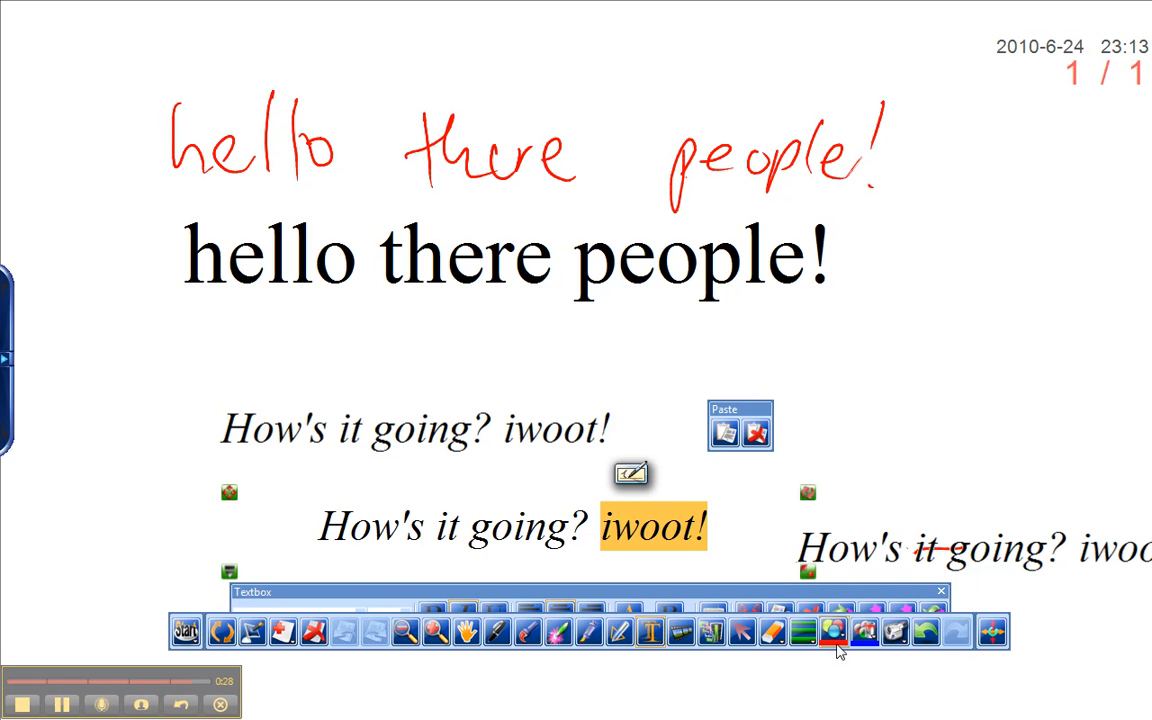
{"action": "left_click", "coordinate": [785, 591]}
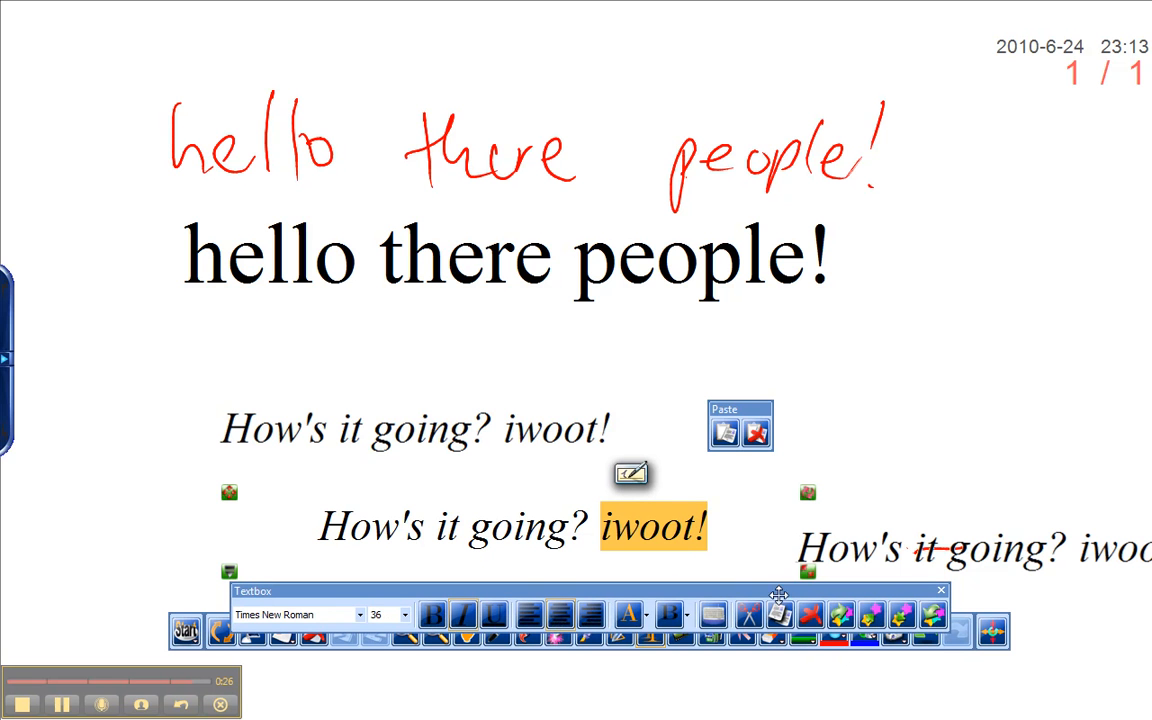
{"action": "left_click", "coordinate": [638, 617]}
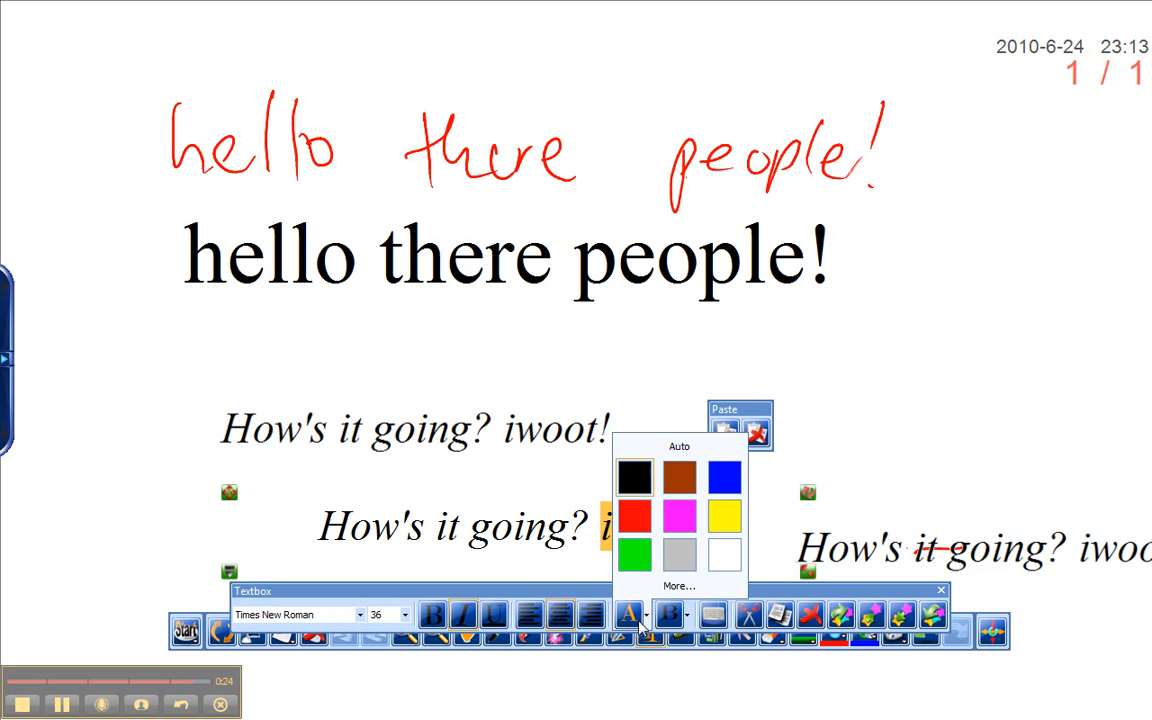
{"action": "left_click", "coordinate": [630, 550]}
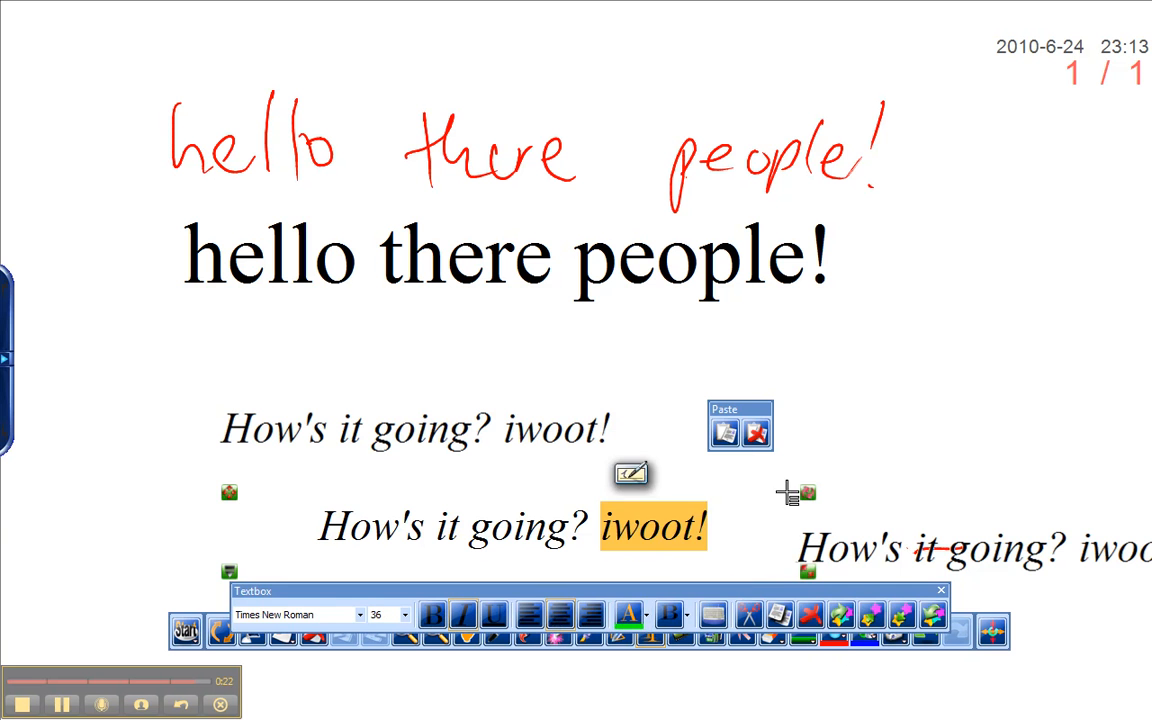